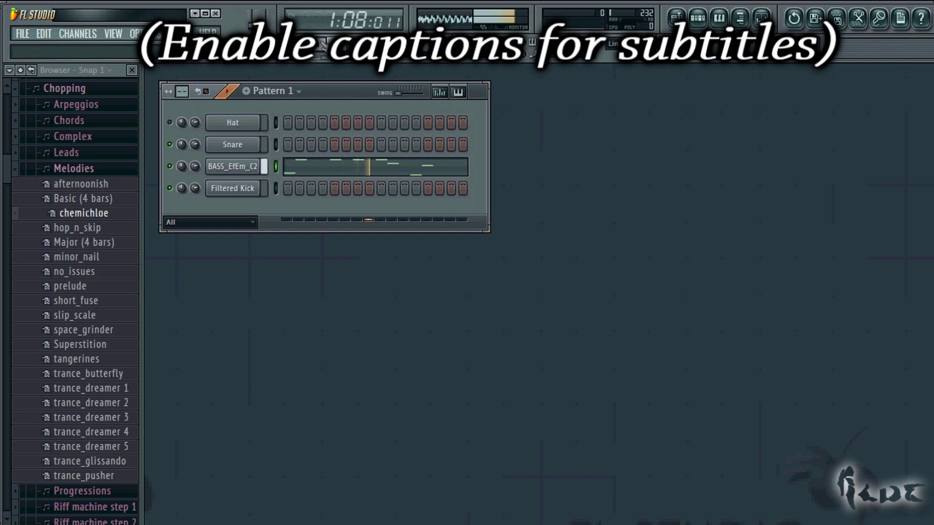
# Collapse the Melodies, Chopping and Scores folders in the browser
pyautogui.click(78, 168)
pyautogui.click(90, 88)
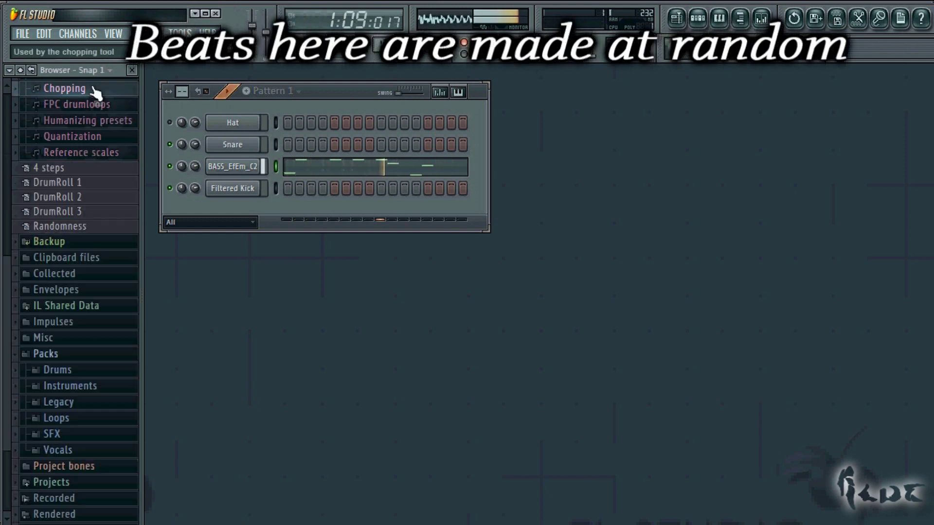
pyautogui.scroll(1, 116, 194)
pyautogui.scroll(3, 115, 195)
pyautogui.click(77, 181)
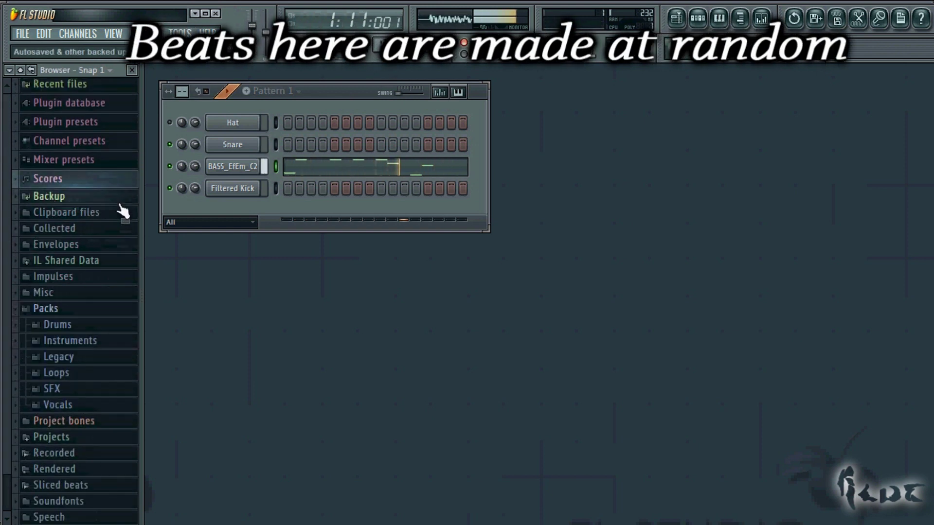
pyautogui.scroll(1, 122, 209)
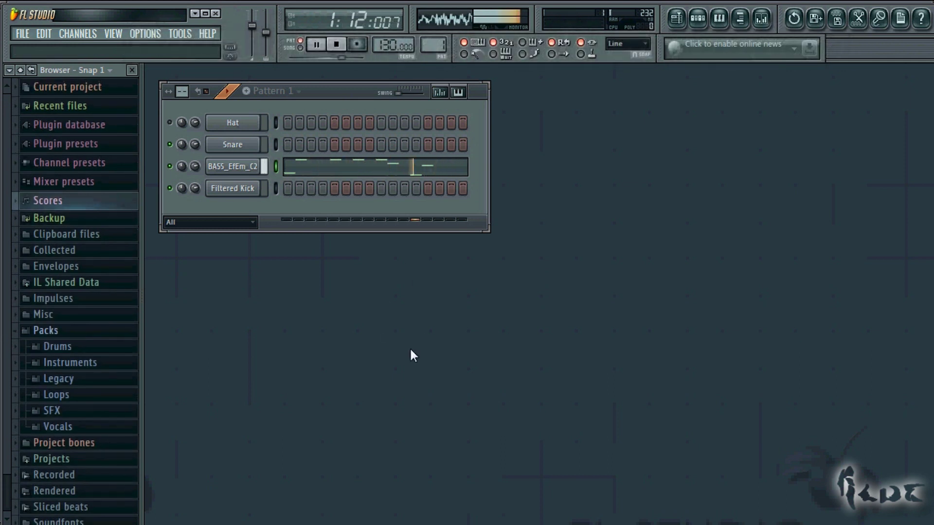
# Move the Pattern 1 channel rack down and right, then bring up the mixer
pyautogui.moveTo(340, 95); pyautogui.dragTo(398, 160)
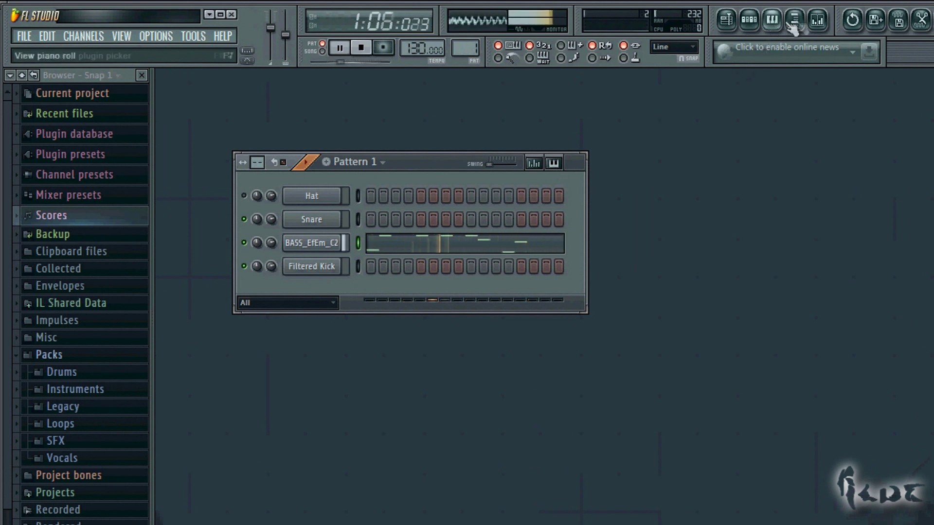
pyautogui.click(818, 21)
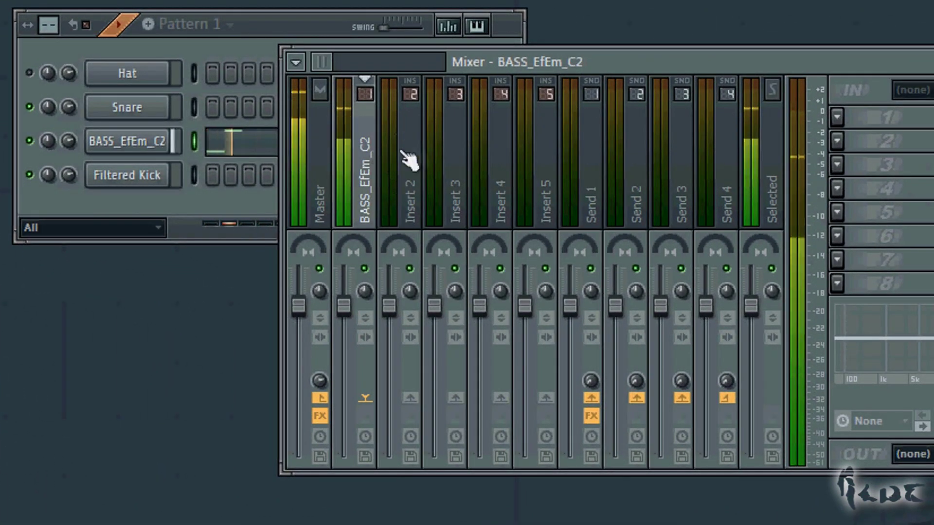
# Select the BASS_EfEm_C2 channel and link it to the BASS_EfEm_C2 mixer track via Link selected channels > To this track
pyautogui.moveTo(580, 60); pyautogui.dragTo(651, 61)
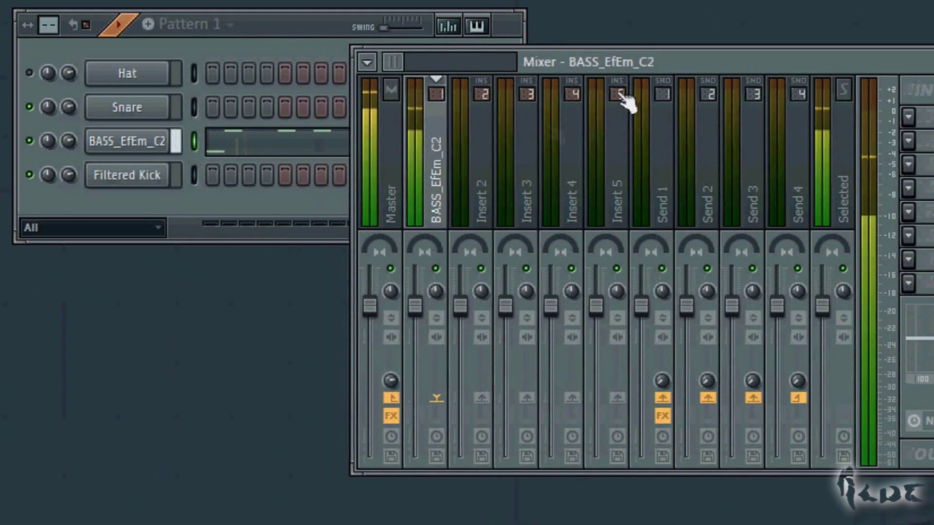
pyautogui.click(197, 110)
pyautogui.rightClick(431, 151)
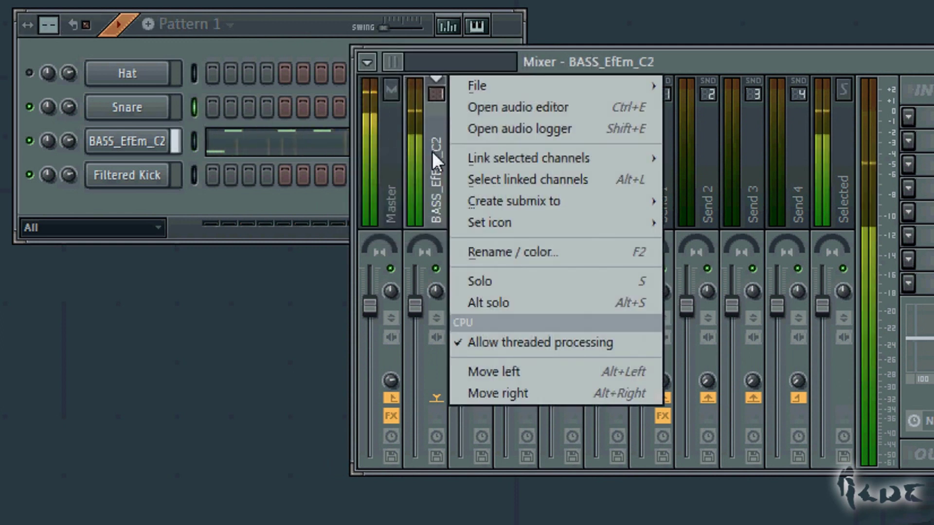
pyautogui.moveTo(516, 156)
pyautogui.click(196, 141)
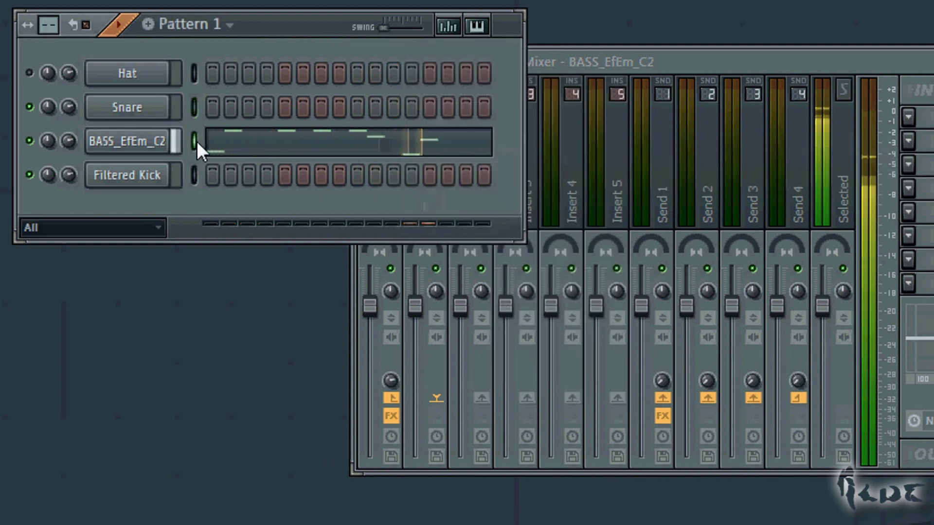
pyautogui.click(562, 61)
pyautogui.rightClick(441, 151)
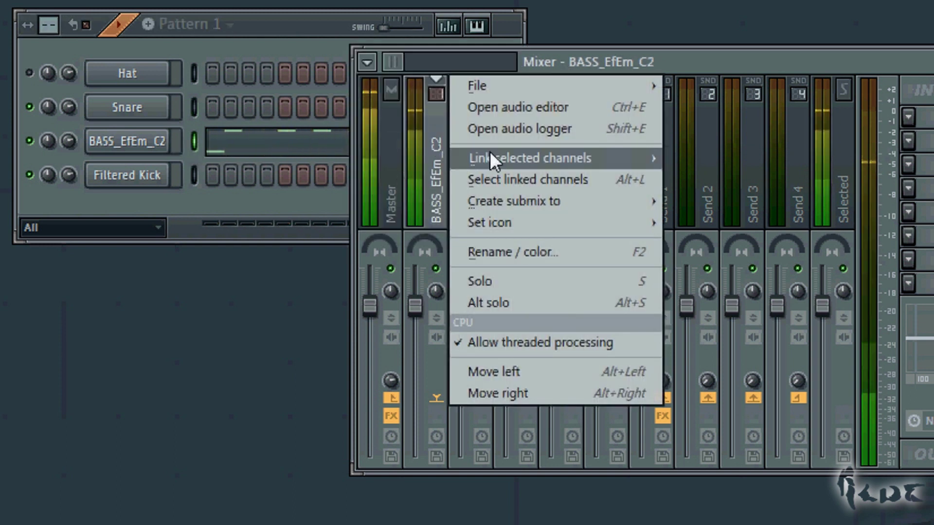
pyautogui.moveTo(490, 155)
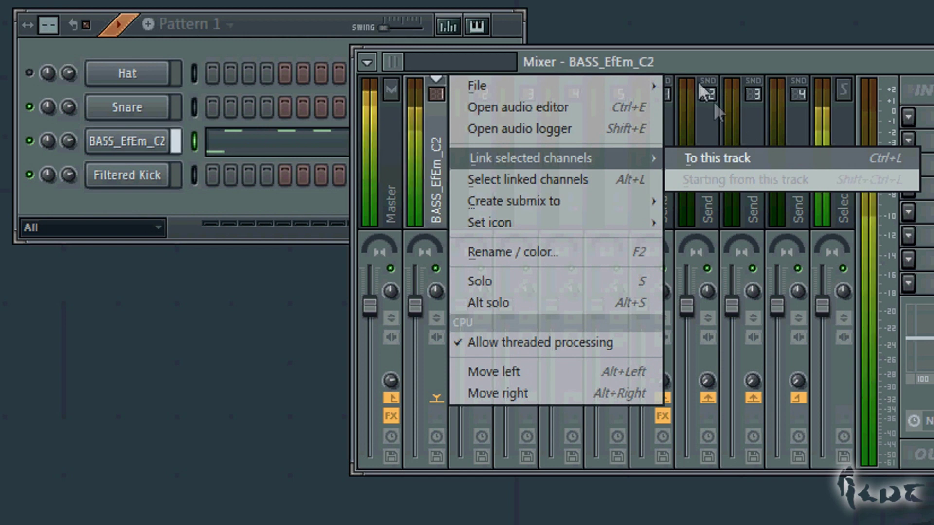
pyautogui.click(690, 64)
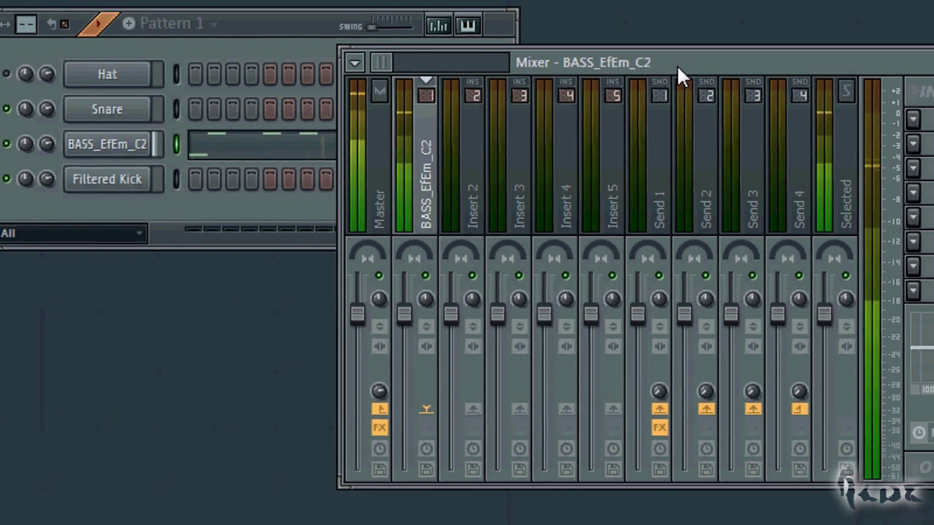
pyautogui.moveTo(679, 65); pyautogui.dragTo(442, 36)
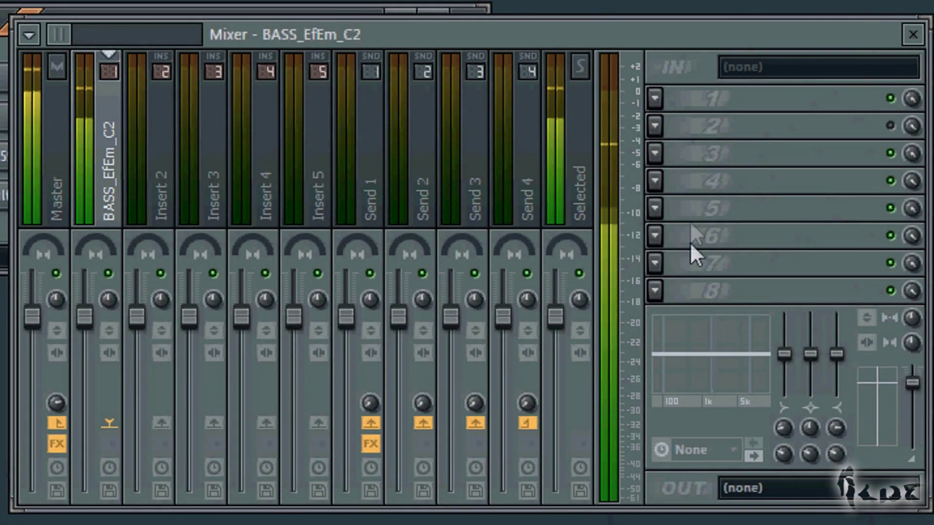
# Enable the second effect slot and load Fruity Flanger into the first slot
pyautogui.click(890, 126)
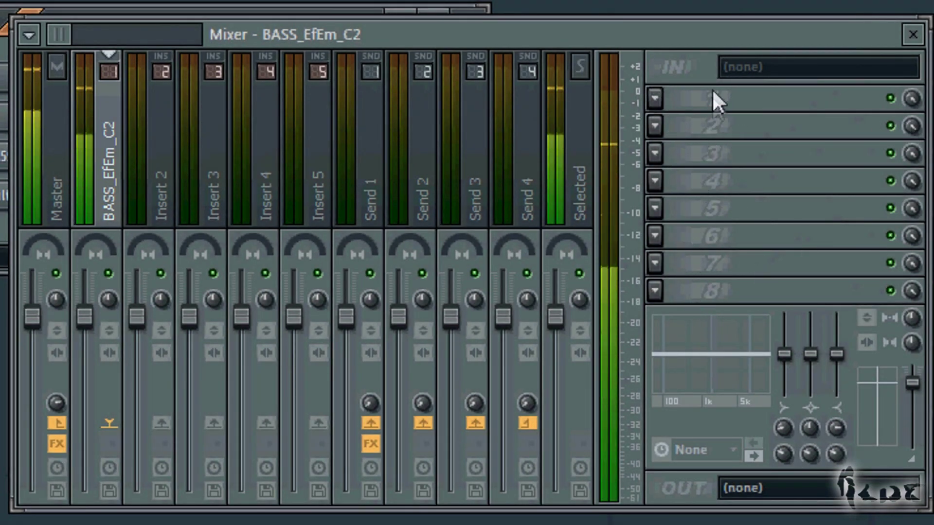
pyautogui.click(655, 98)
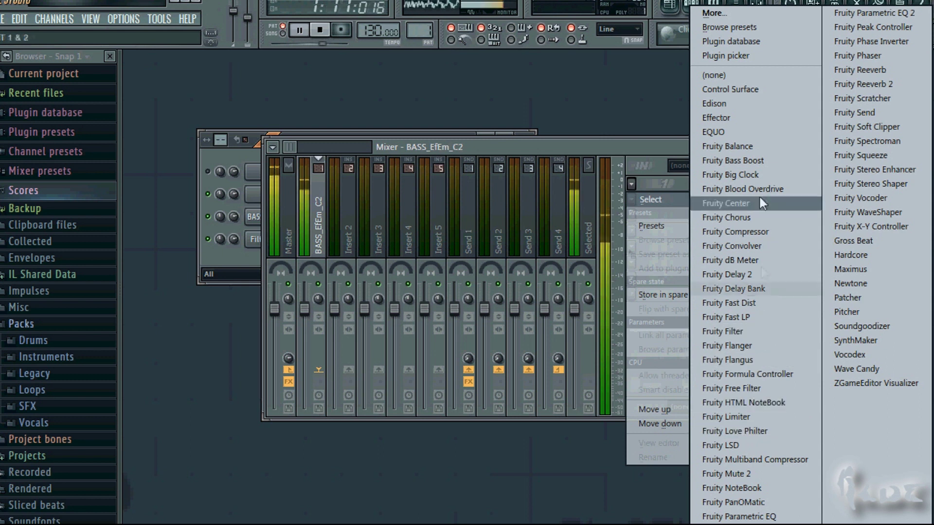
pyautogui.click(749, 345)
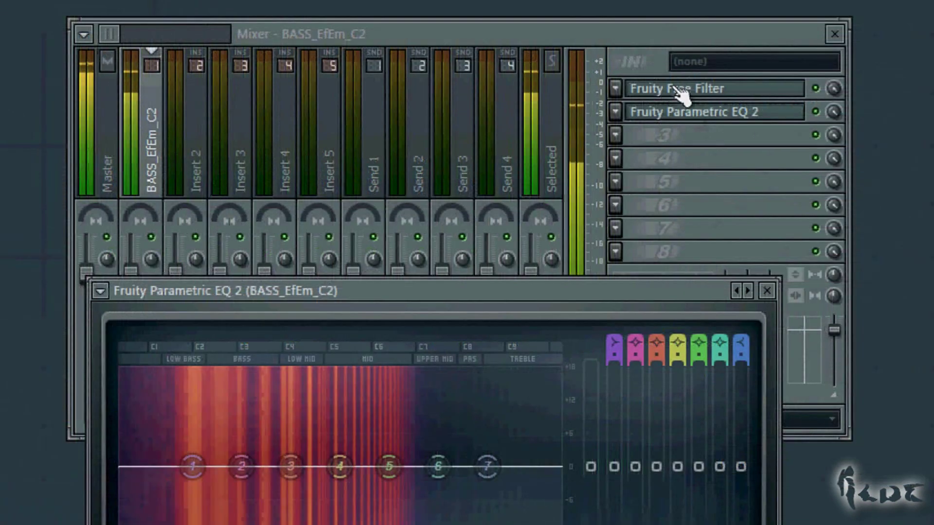
# Open the Free Filter controls, then set reverb Decay to 7.2 sec and lower, then raise, Dry
pyautogui.click(745, 93)
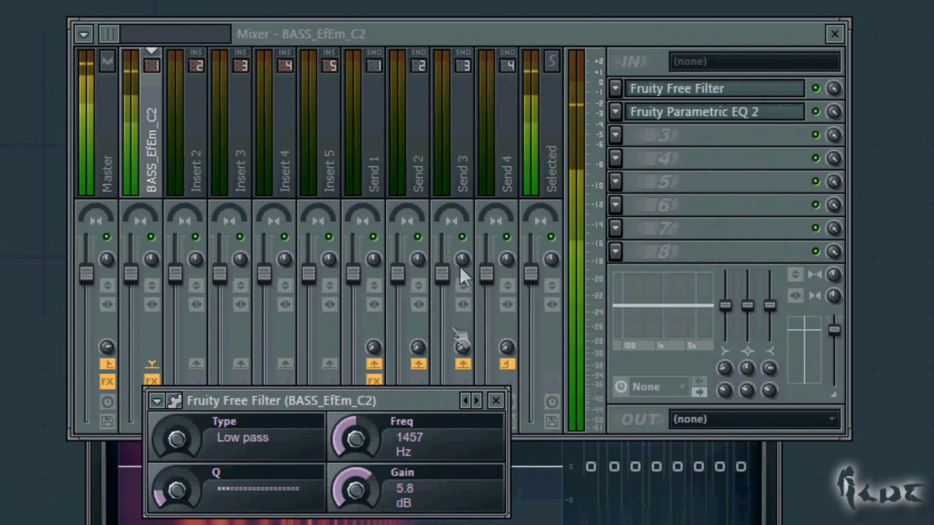
pyautogui.moveTo(457, 400); pyautogui.dragTo(466, 398)
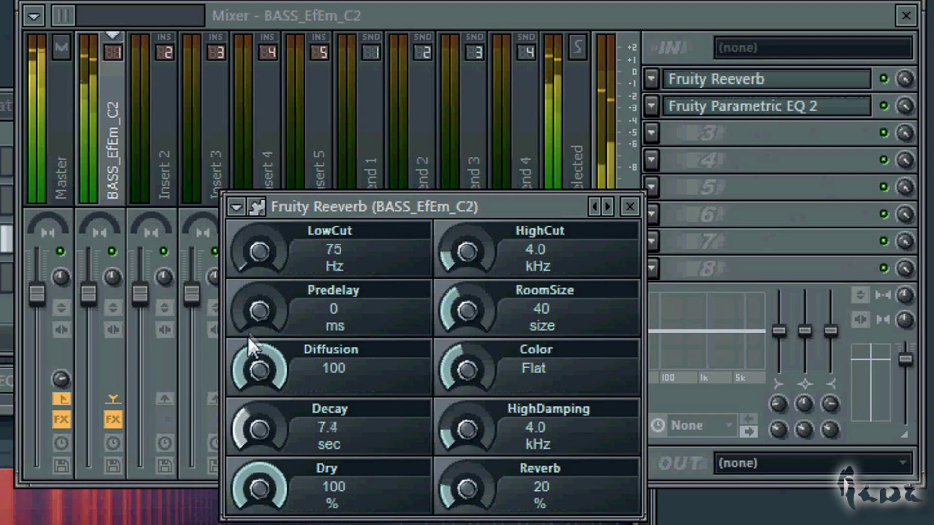
pyautogui.moveTo(260, 424); pyautogui.dragTo(269, 431)
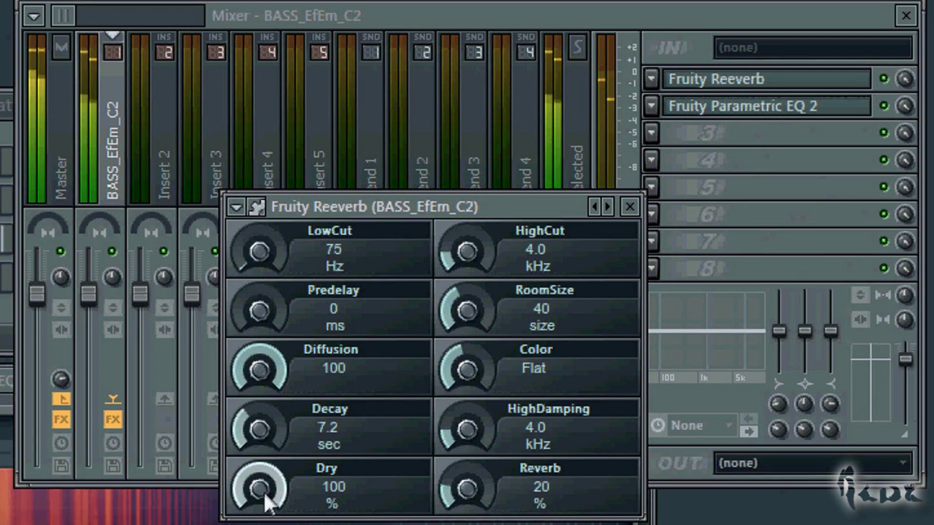
pyautogui.moveTo(260, 488); pyautogui.dragTo(259, 520)
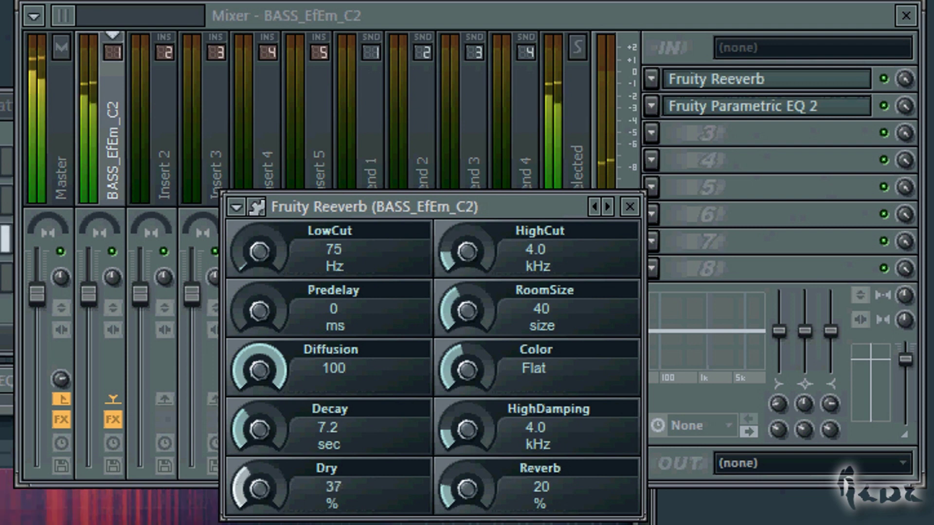
pyautogui.moveTo(260, 520); pyautogui.dragTo(261, 496)
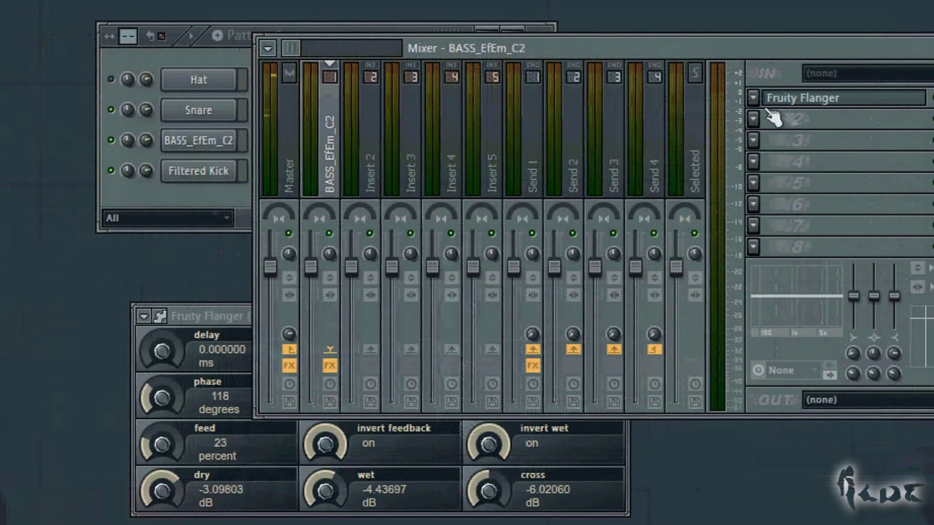
# Replace Fruity Flanger with Fruity Free Filter and load Fruity Parametric EQ 2 into slot 2
pyautogui.click(753, 97)
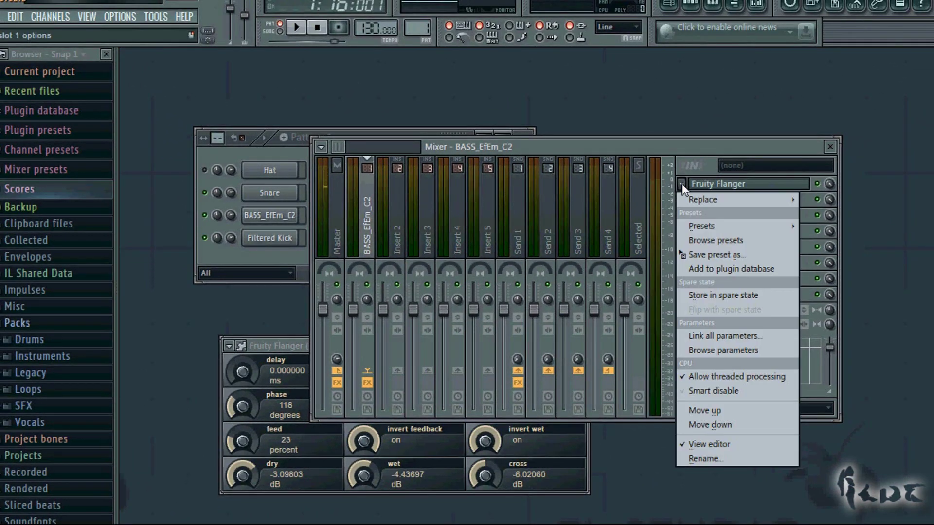
pyautogui.moveTo(693, 199)
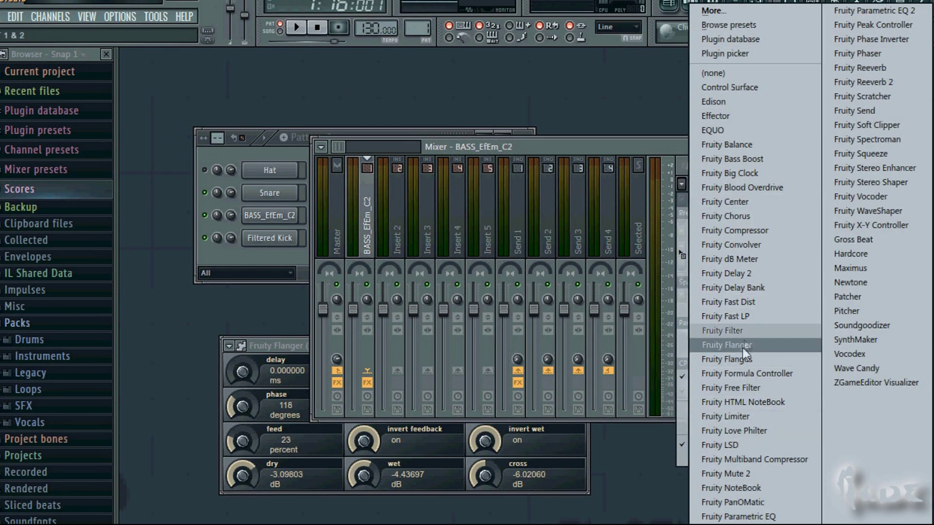
pyautogui.click(744, 387)
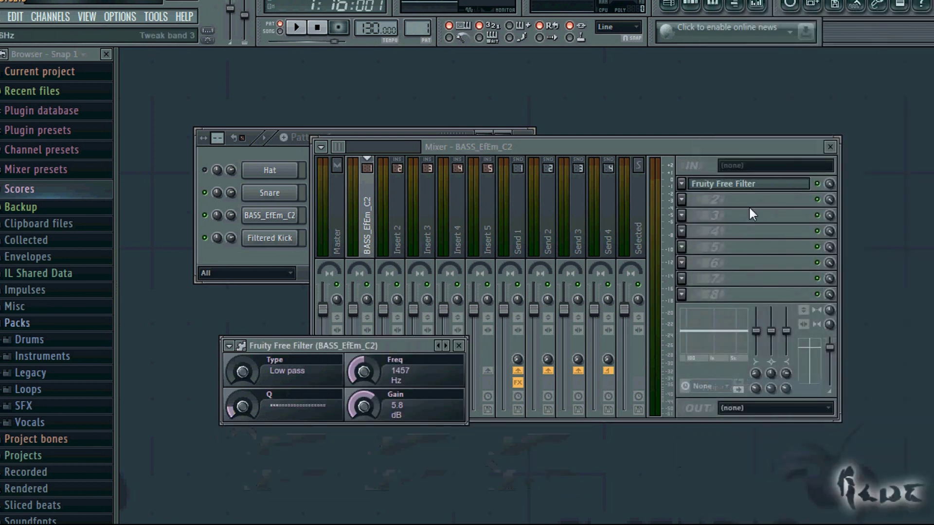
pyautogui.click(681, 200)
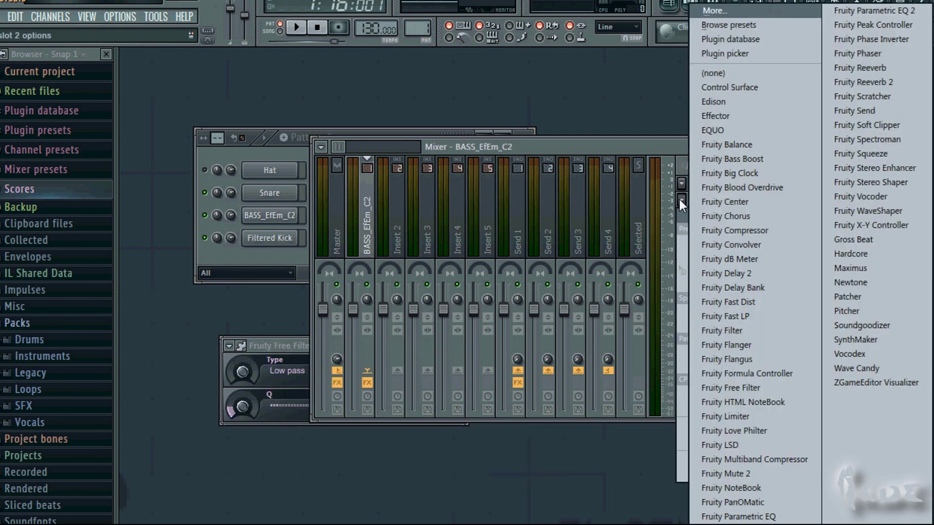
pyautogui.click(872, 12)
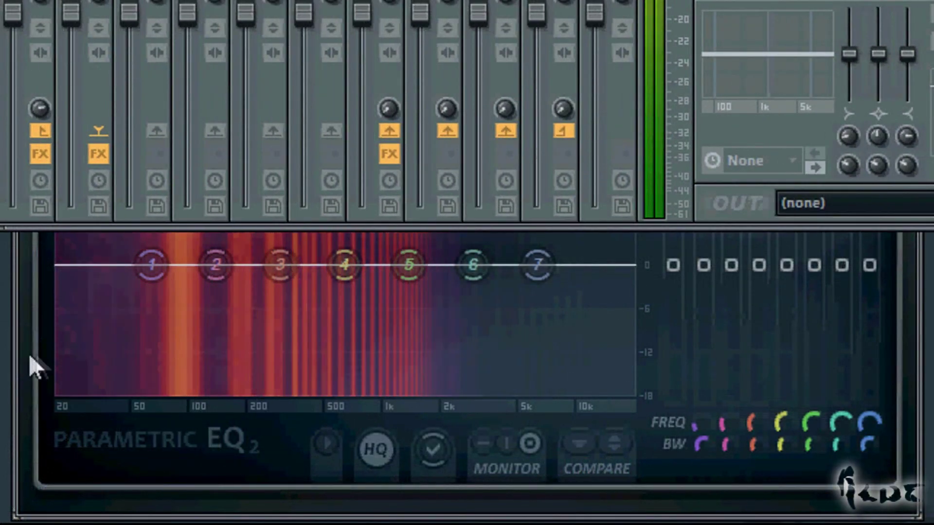
pyautogui.click(27, 359)
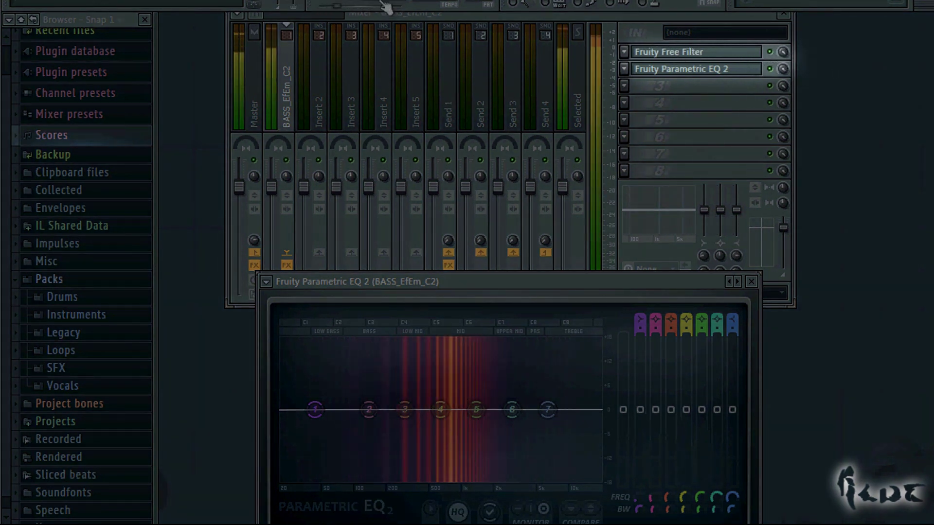
# Move Fruity Parametric EQ 2 above Fruity Free Filter, then back below it
pyautogui.click(624, 69)
pyautogui.click(668, 311)
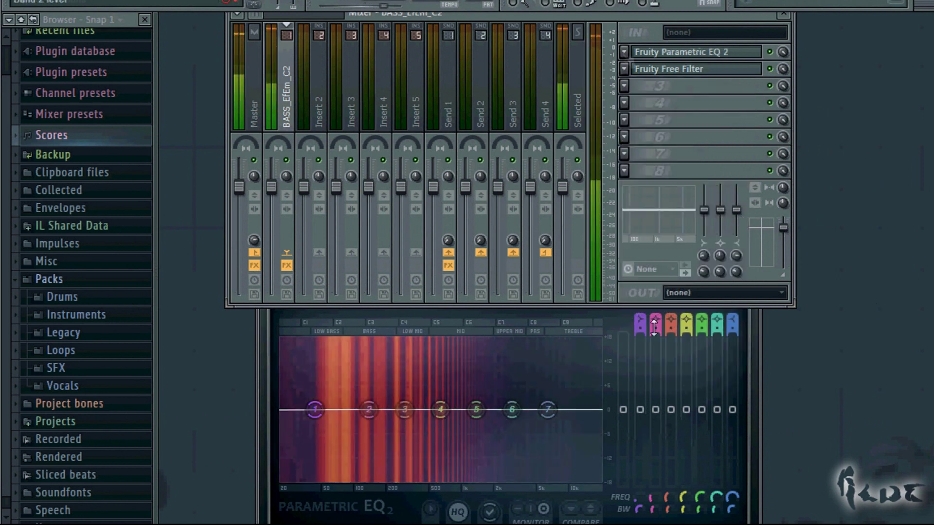
pyautogui.click(625, 52)
pyautogui.click(693, 309)
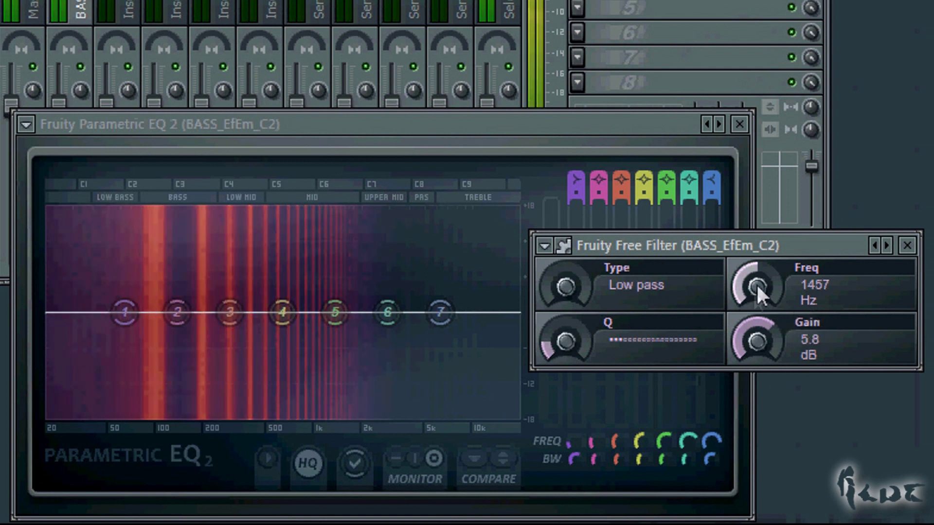
# Tune the Free Filter frequency toward 820 Hz and adjust its gain, then close its window
pyautogui.moveTo(757, 284); pyautogui.dragTo(747, 412)
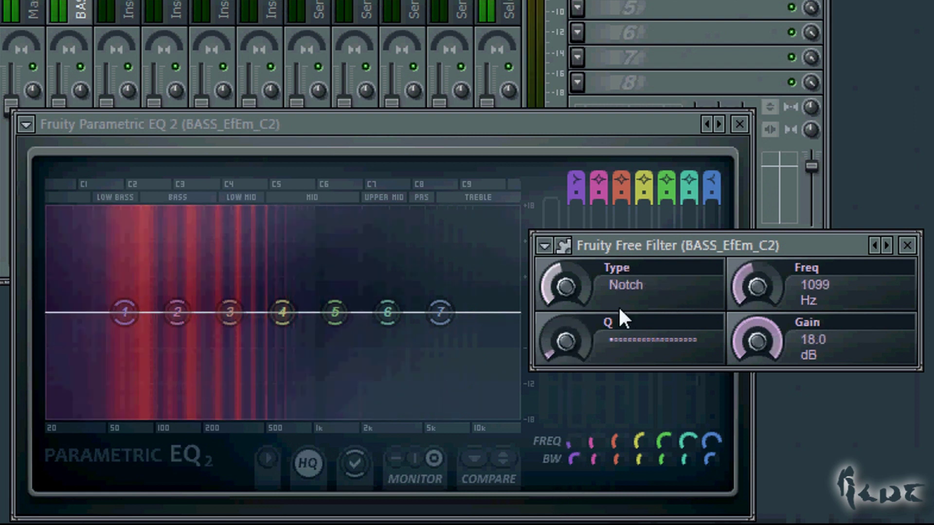
pyautogui.moveTo(755, 289); pyautogui.dragTo(751, 385)
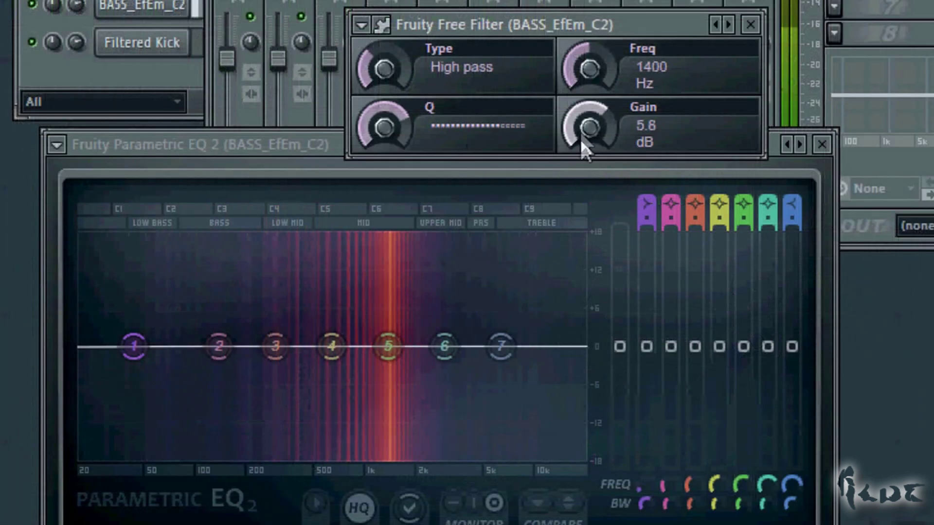
pyautogui.moveTo(584, 138); pyautogui.dragTo(576, 246)
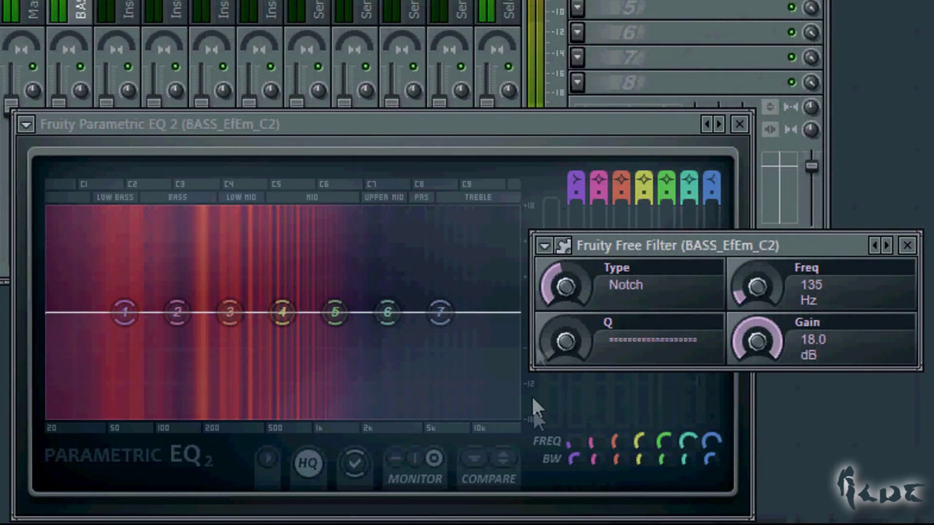
pyautogui.moveTo(760, 284); pyautogui.dragTo(763, 201)
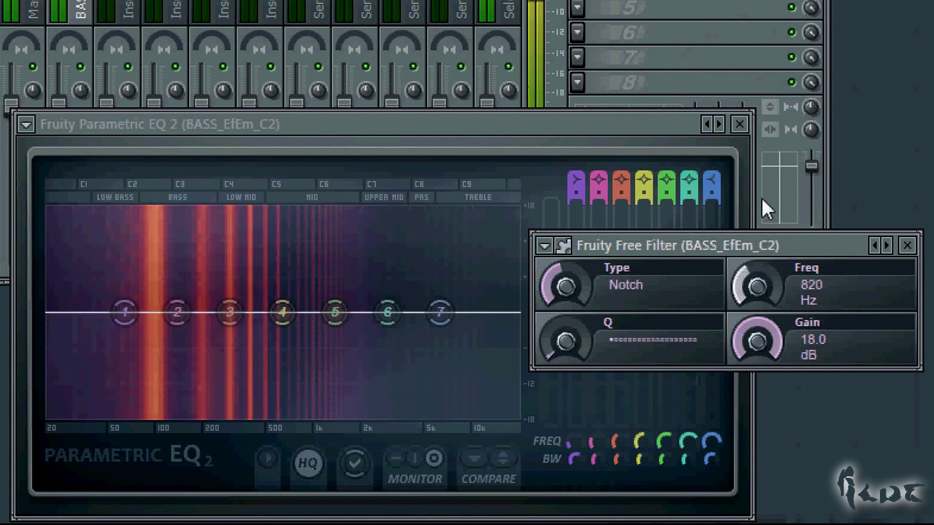
pyautogui.click(907, 245)
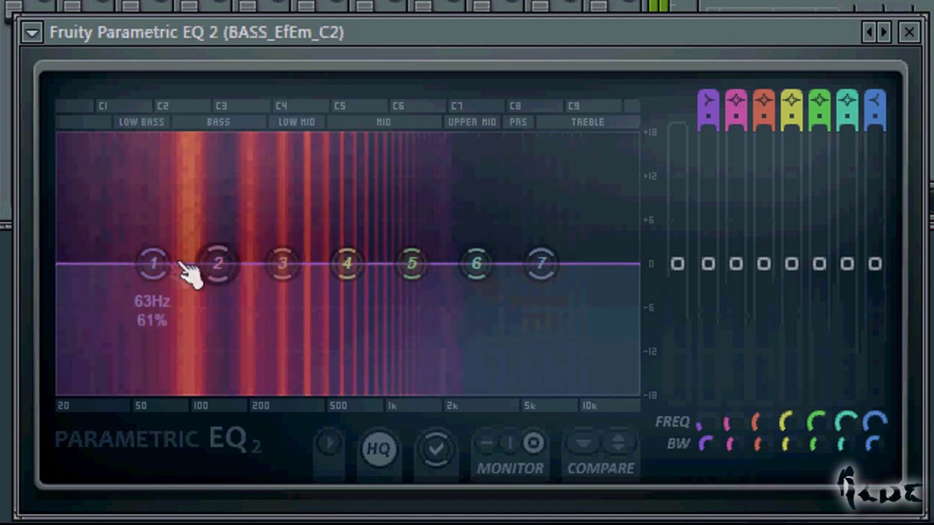
# Reposition EQ bands 1 and 3, then cut band 2 deeply at 96Hz and widen its bandwidth
pyautogui.moveTo(221, 104); pyautogui.dragTo(299, 32)
pyautogui.moveTo(369, 30); pyautogui.dragTo(190, 114)
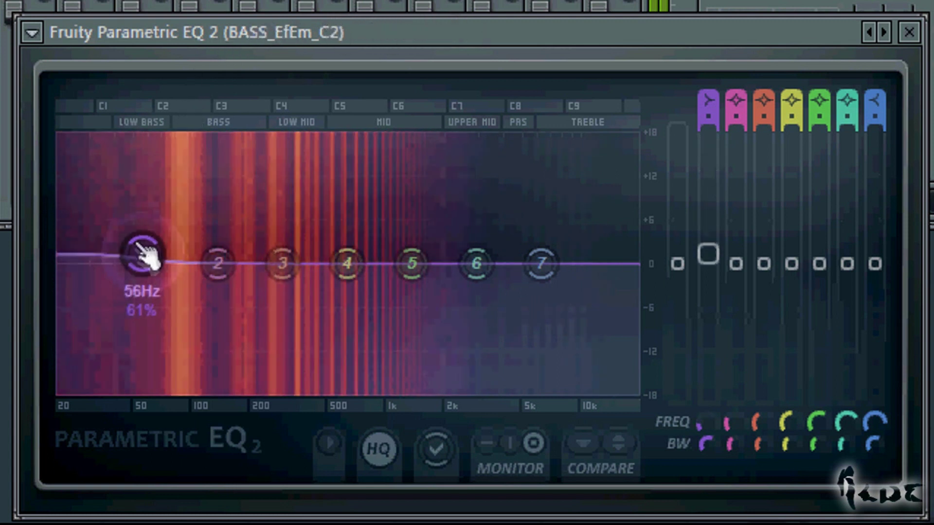
pyautogui.moveTo(306, 186); pyautogui.dragTo(339, 30)
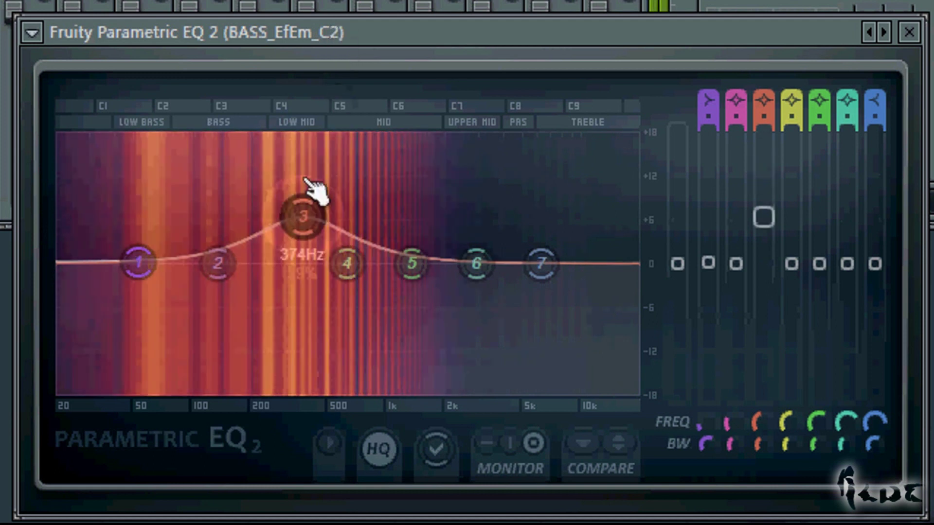
pyautogui.moveTo(316, 187); pyautogui.dragTo(323, 448)
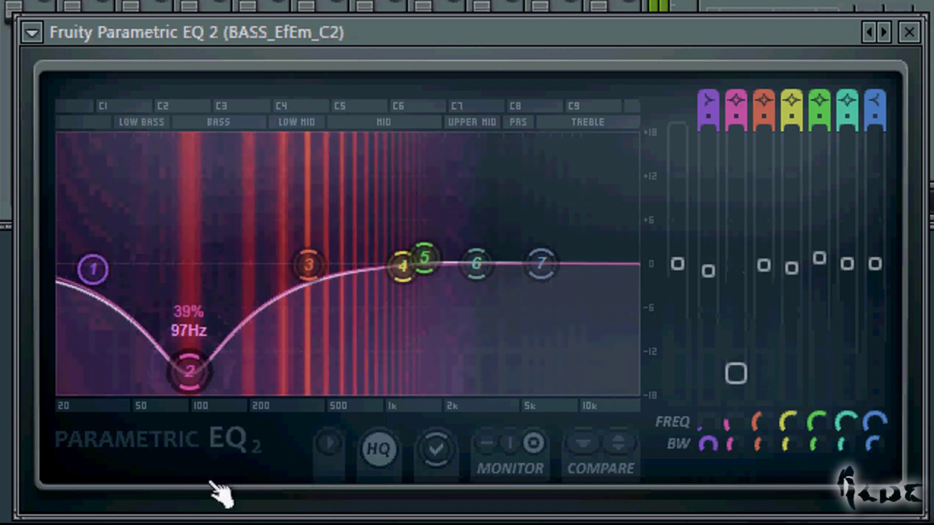
pyautogui.moveTo(219, 494); pyautogui.dragTo(216, 516)
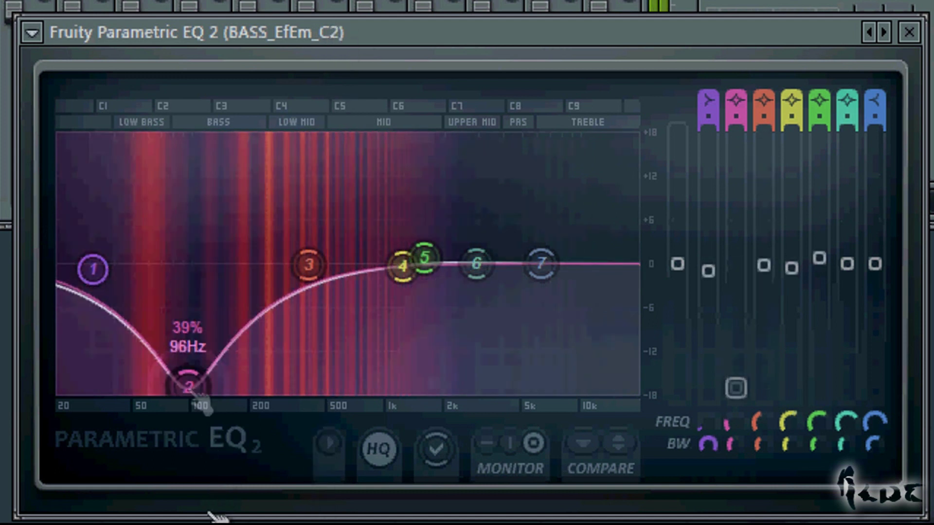
pyautogui.moveTo(734, 447); pyautogui.dragTo(770, 487)
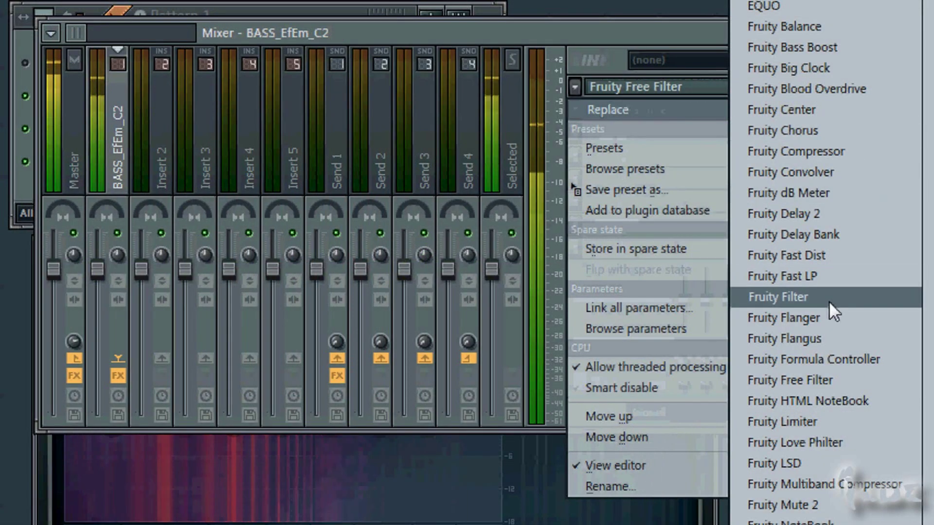
# Load Fruity Filter into slot 1, then set Fast Dist threshold to minimum and adjust its mix
pyautogui.click(829, 302)
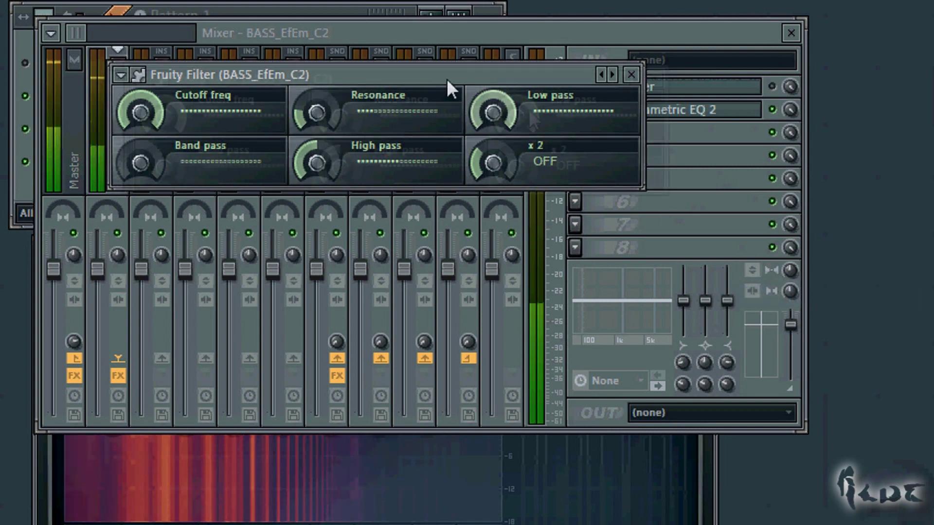
pyautogui.moveTo(446, 78); pyautogui.dragTo(614, 185)
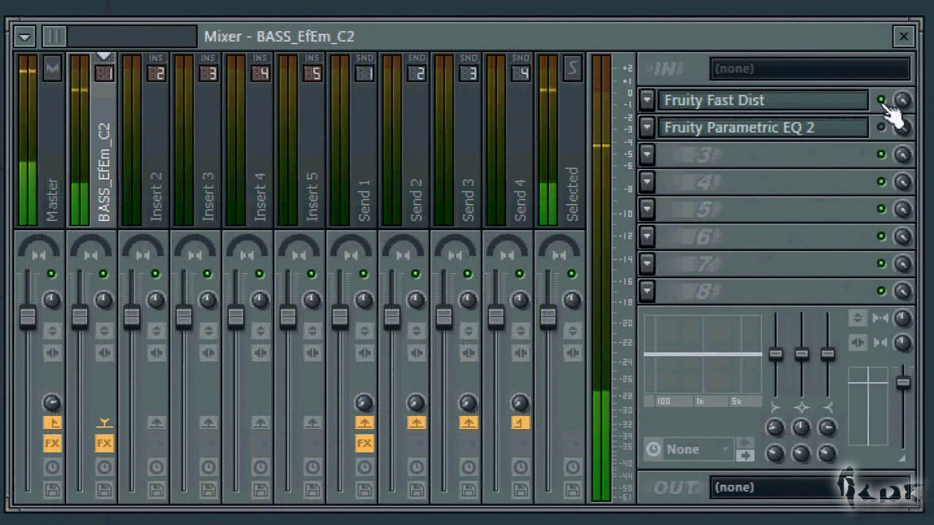
pyautogui.click(841, 104)
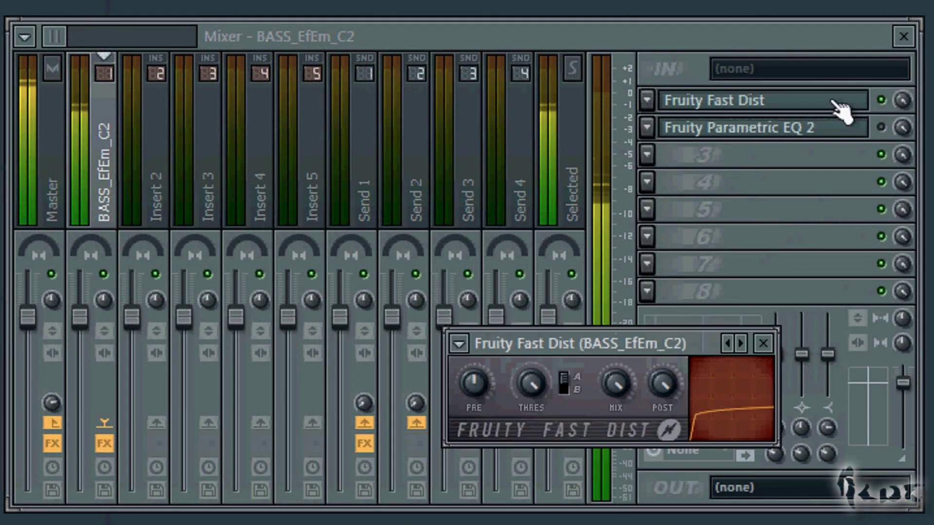
pyautogui.moveTo(517, 387); pyautogui.dragTo(529, 401)
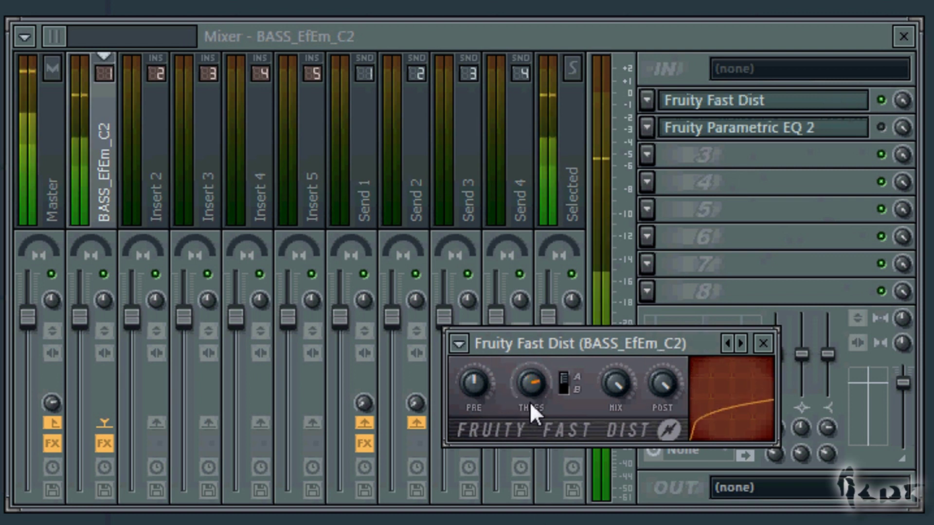
pyautogui.moveTo(603, 386); pyautogui.dragTo(629, 334)
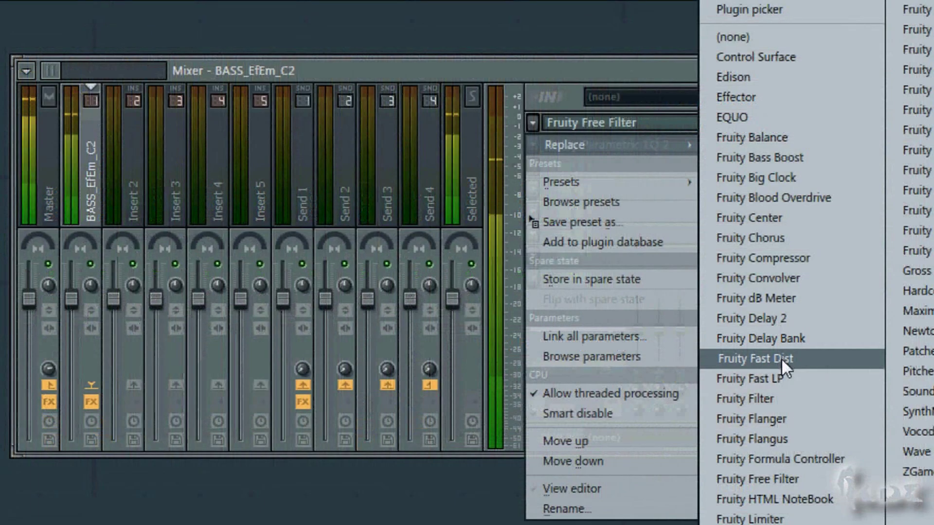
# Load Fruity Fast Dist into slot 1, then reopen its window and bypass it
pyautogui.click(782, 359)
pyautogui.moveTo(635, 427); pyautogui.dragTo(514, 318)
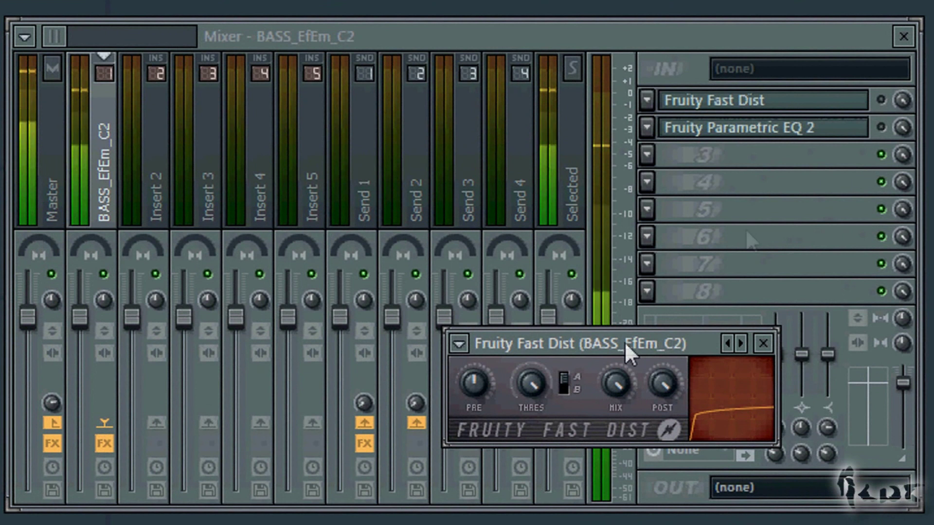
pyautogui.click(881, 100)
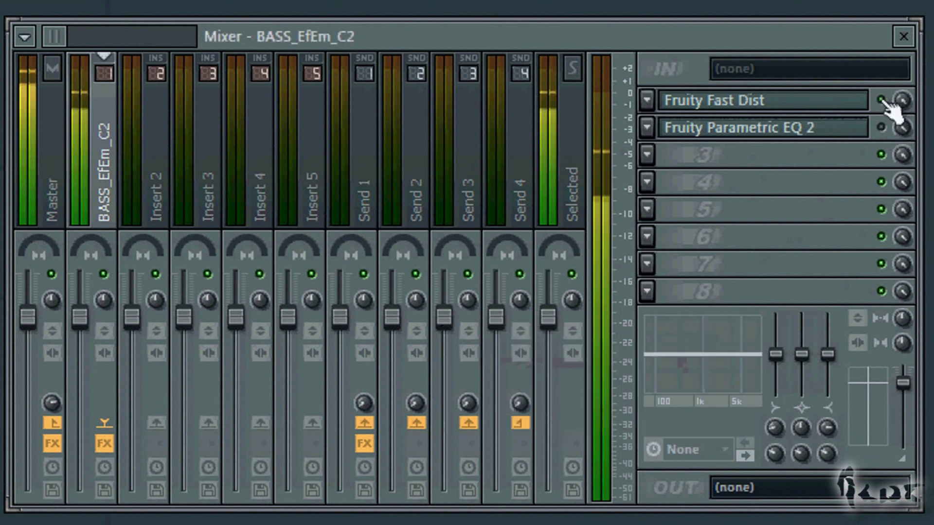
pyautogui.click(819, 103)
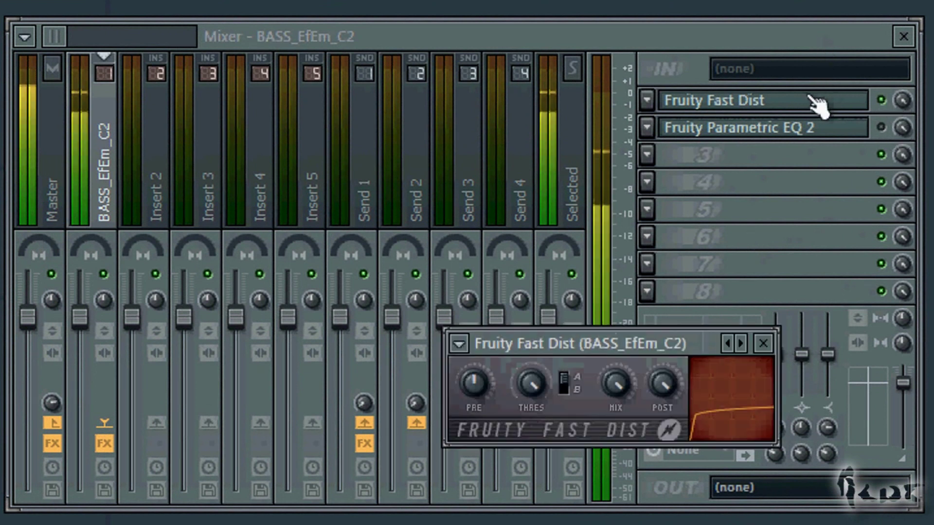
pyautogui.click(881, 101)
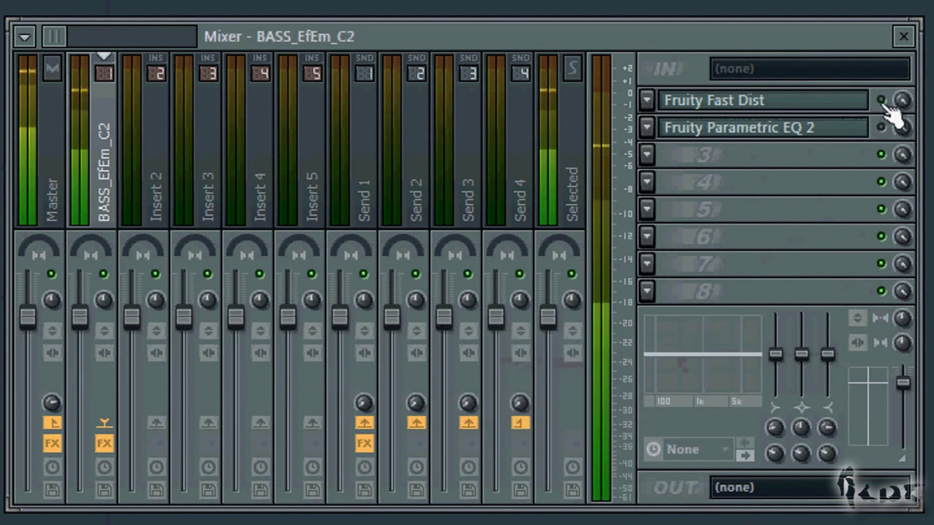
# Replace slot 1 with Fruity Squeeze and bend the WaveShaper curve's first and last segments
pyautogui.click(647, 100)
pyautogui.click(873, 174)
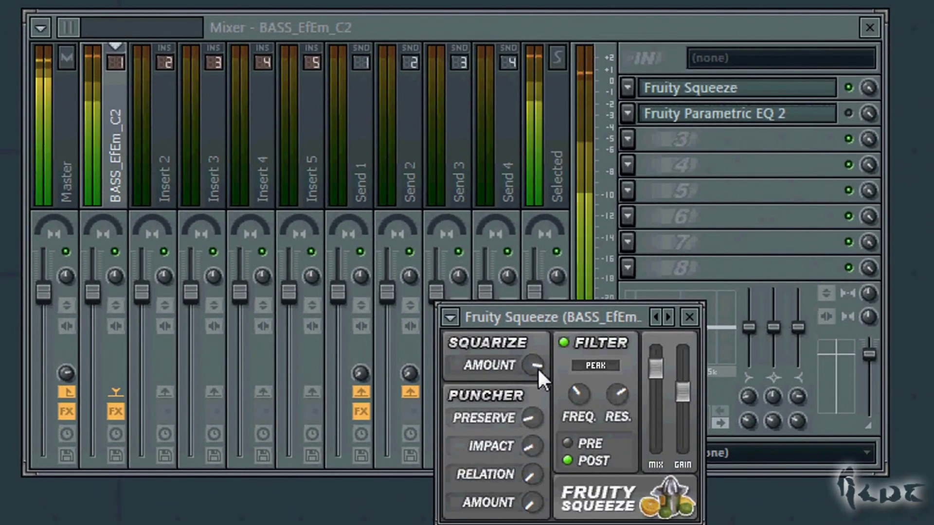
pyautogui.moveTo(428, 409); pyautogui.dragTo(420, 293)
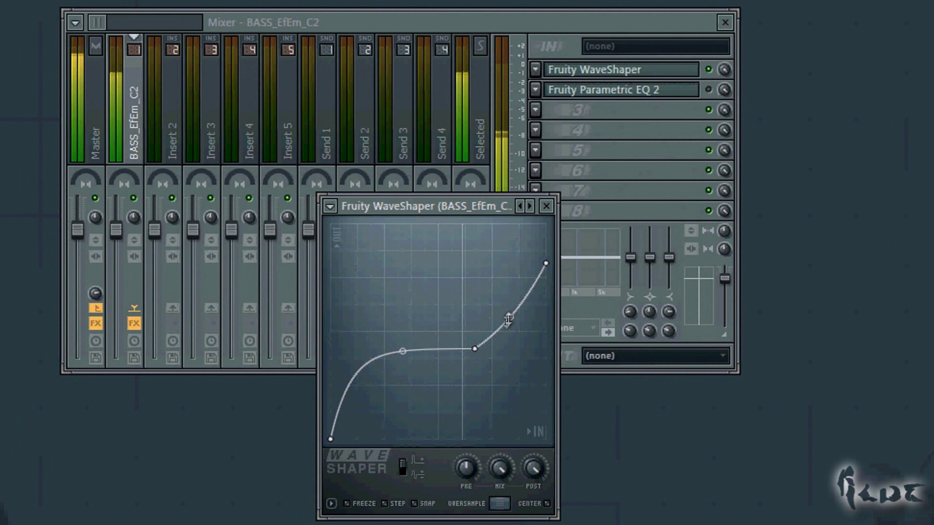
pyautogui.moveTo(508, 320); pyautogui.dragTo(529, 365)
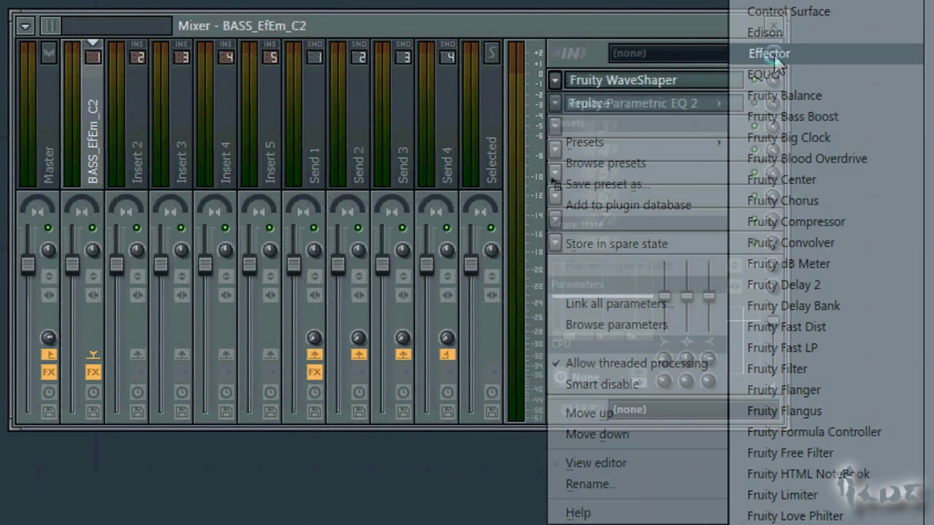
# Load Effector in slot 1 on Grain, step tempo through 1/8, 3/4, 2/1, and centre the XY point
pyautogui.click(773, 54)
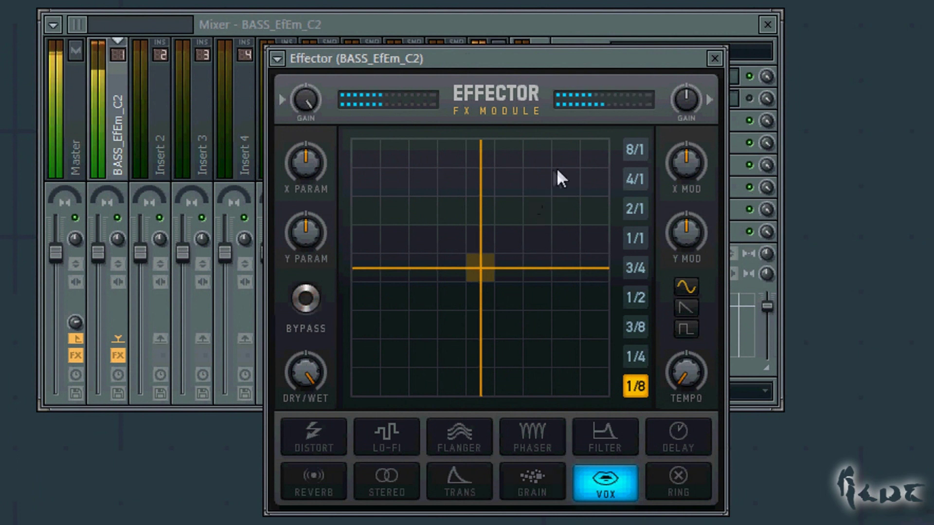
pyautogui.click(635, 328)
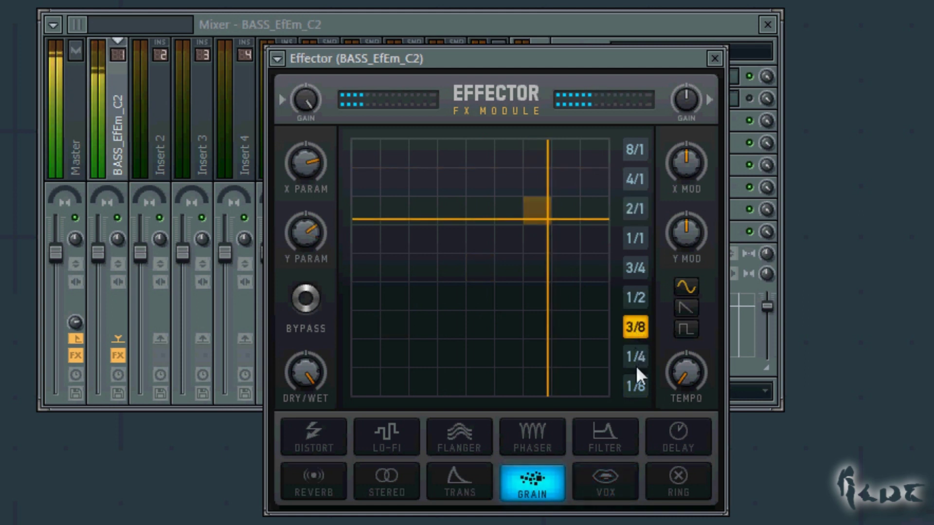
pyautogui.click(635, 387)
pyautogui.click(635, 269)
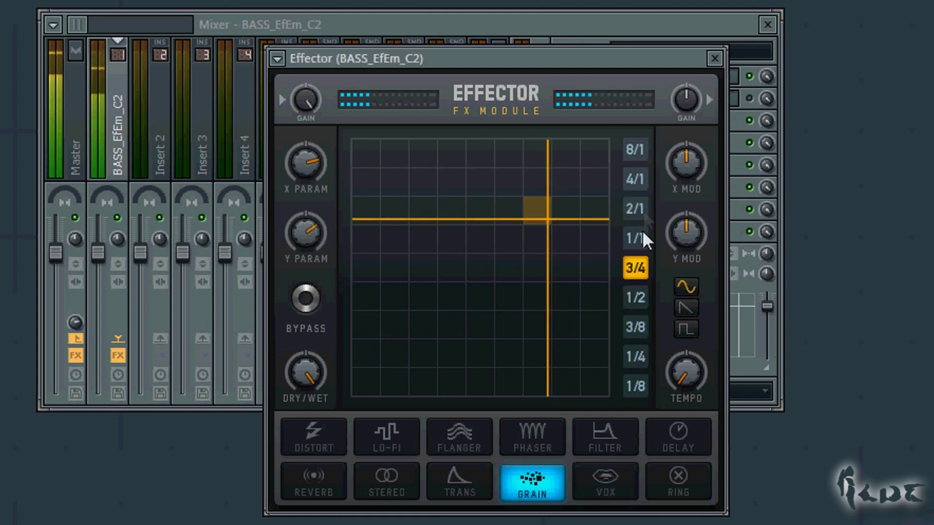
pyautogui.click(635, 209)
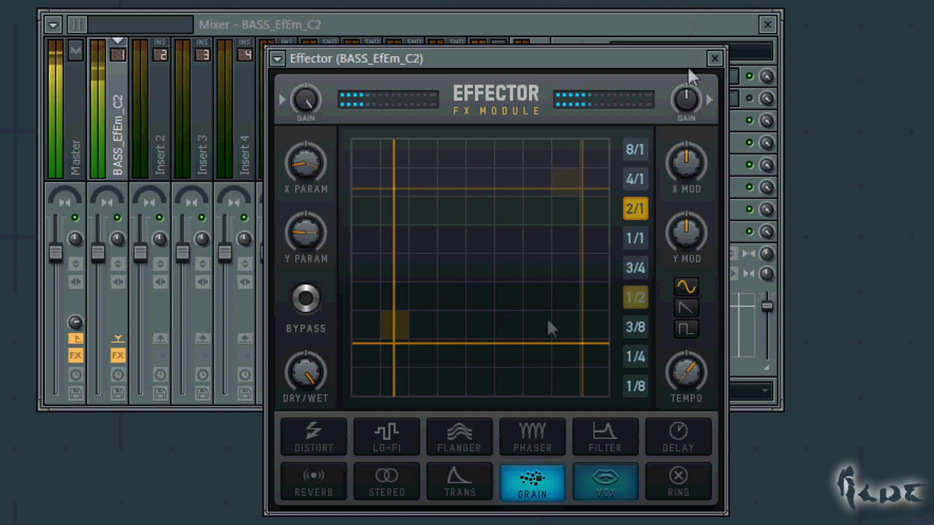
pyautogui.click(468, 265)
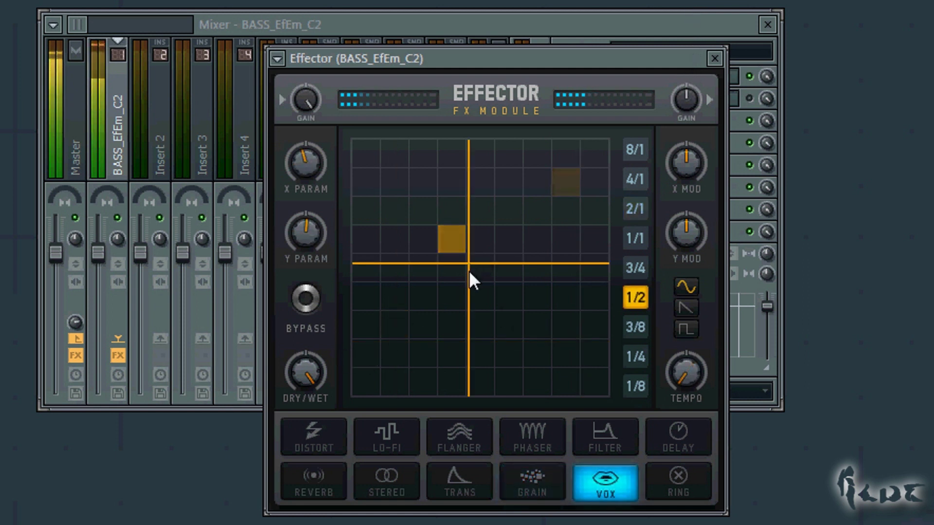
pyautogui.click(400, 310)
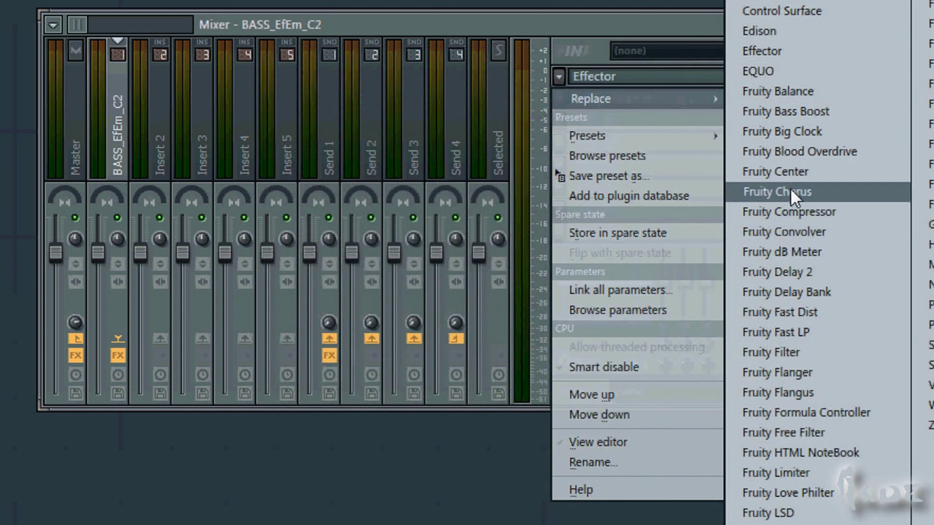
# Load Fruity Chorus with about 29.5 ms Delay and adjusted Depth, then raise the flanger depth
pyautogui.click(791, 192)
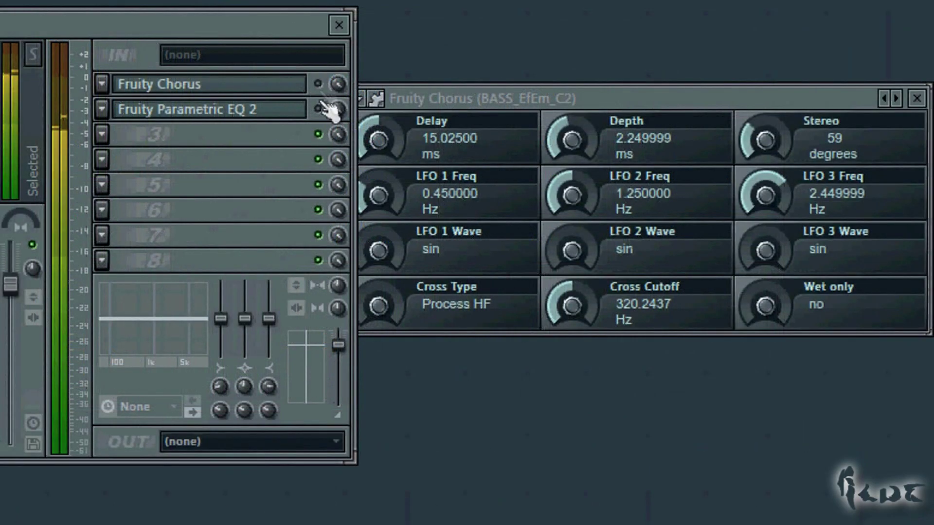
pyautogui.click(465, 92)
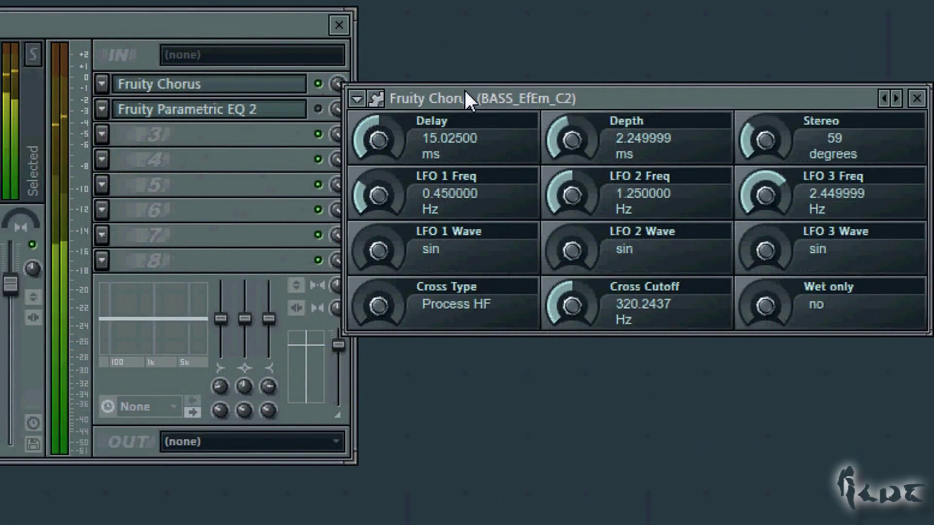
pyautogui.moveTo(393, 144); pyautogui.dragTo(362, 1)
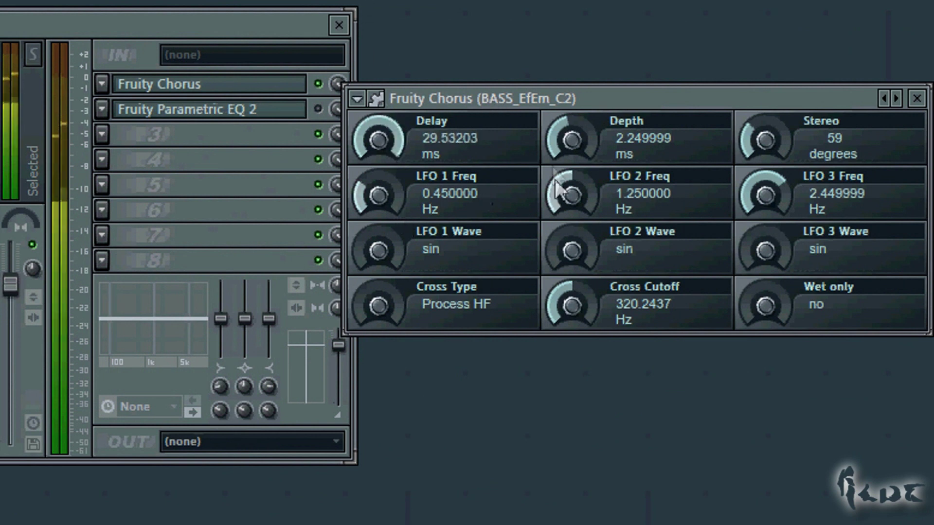
pyautogui.moveTo(571, 142); pyautogui.dragTo(586, 0)
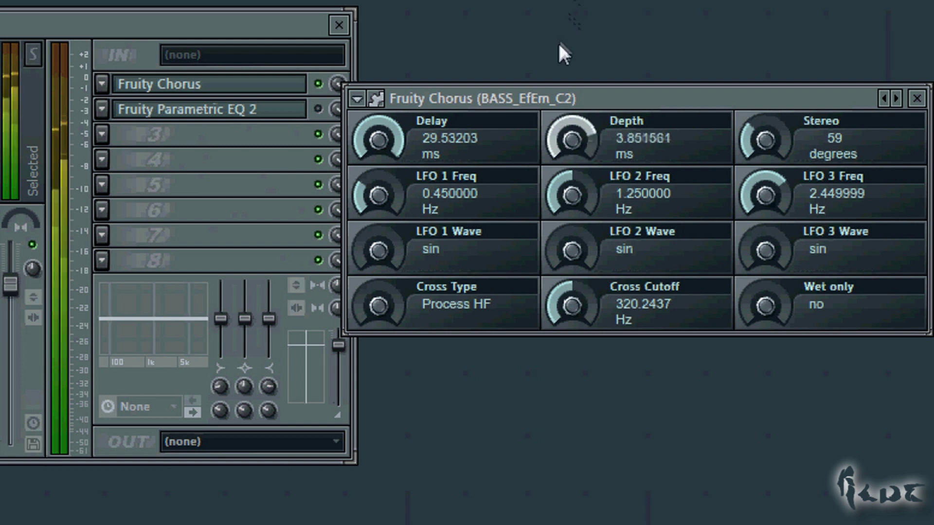
pyautogui.moveTo(558, 42); pyautogui.dragTo(556, 54)
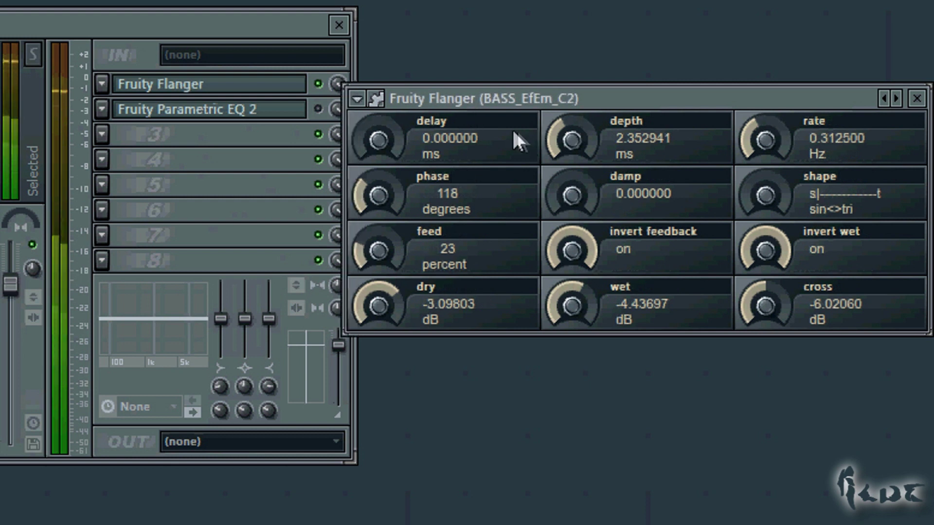
pyautogui.moveTo(556, 148); pyautogui.dragTo(566, 74)
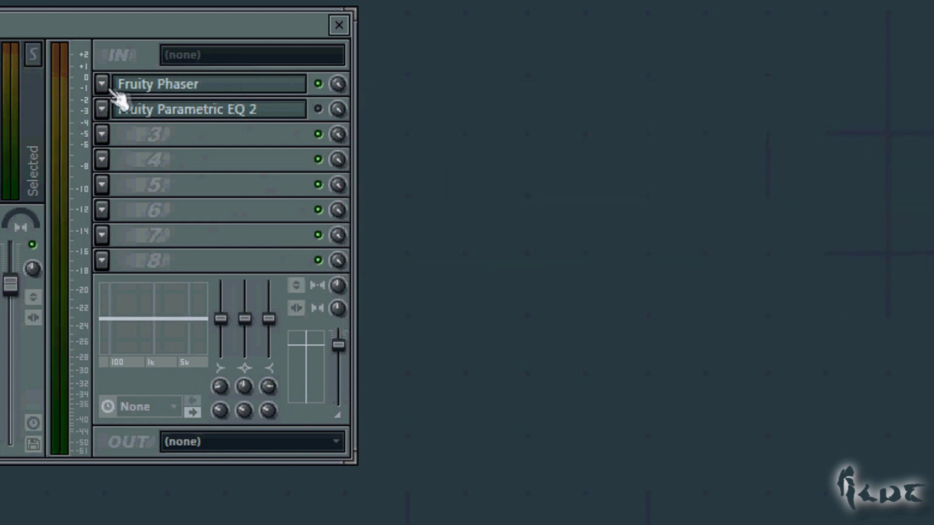
pyautogui.click(101, 84)
# Swap slot 1's phaser for Fruity Delay Bank, then Fruity Delay 2, then Fruity Stereo Enhancer
pyautogui.moveTo(130, 109)
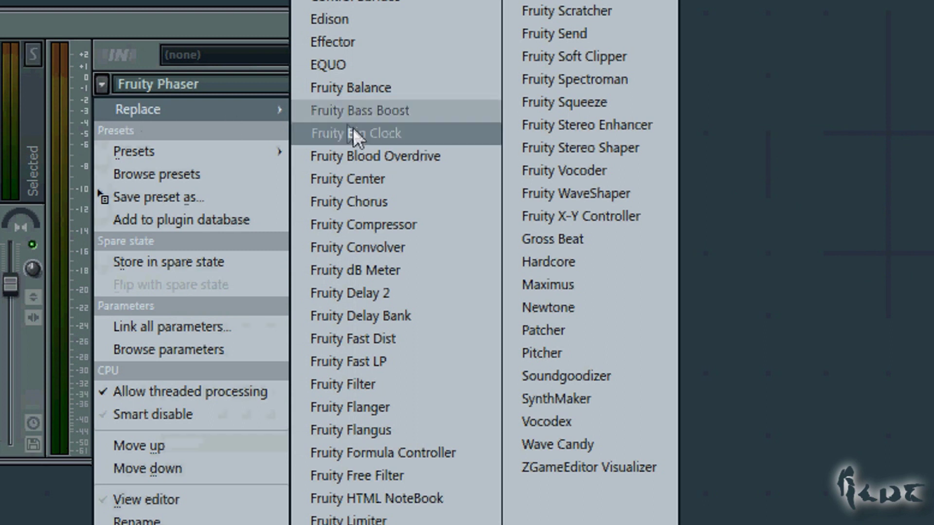
pyautogui.click(369, 316)
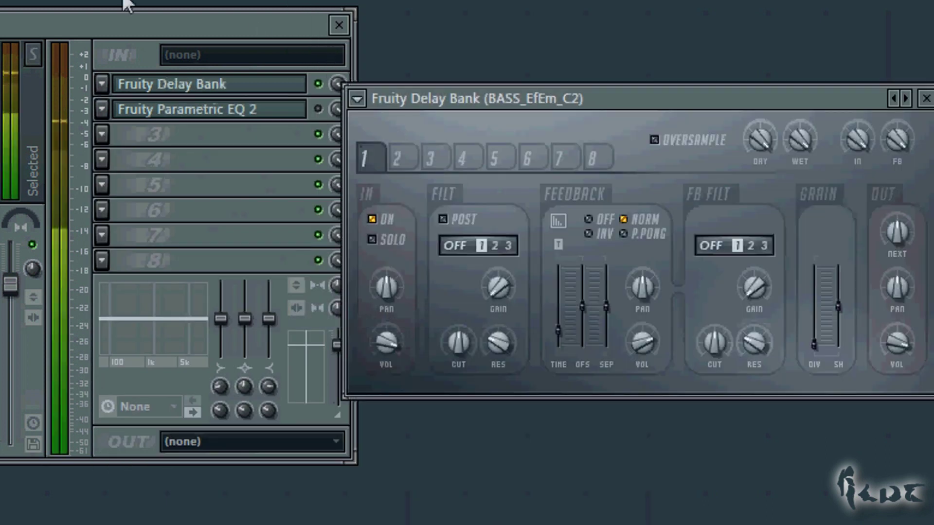
pyautogui.moveTo(483, 98); pyautogui.dragTo(401, 181)
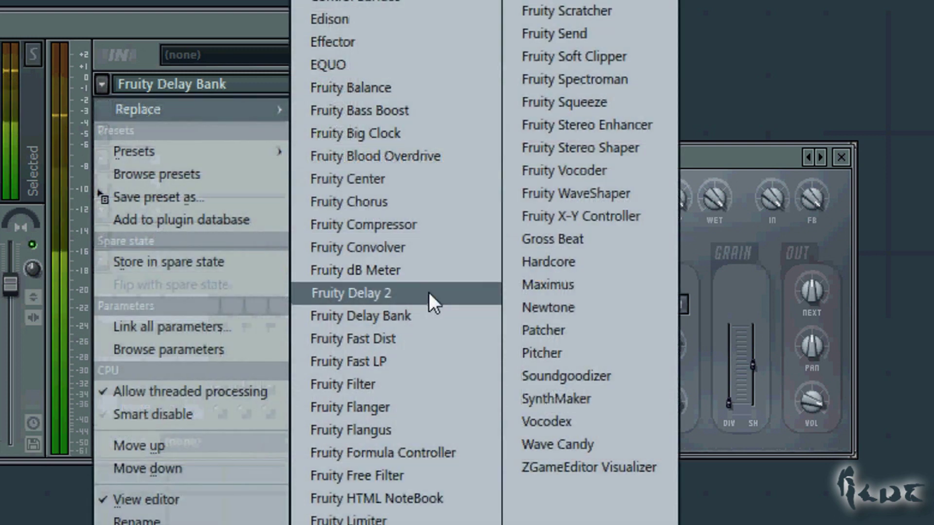
pyautogui.click(430, 296)
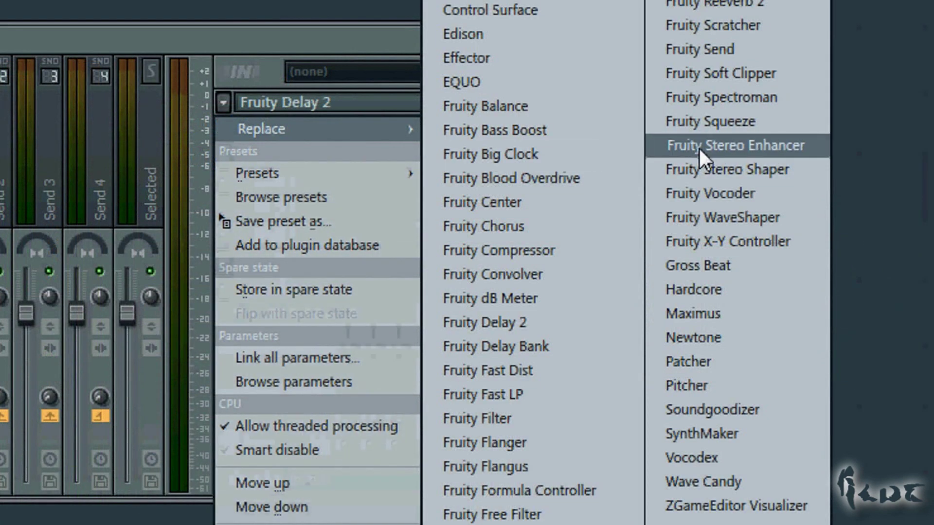
pyautogui.click(698, 146)
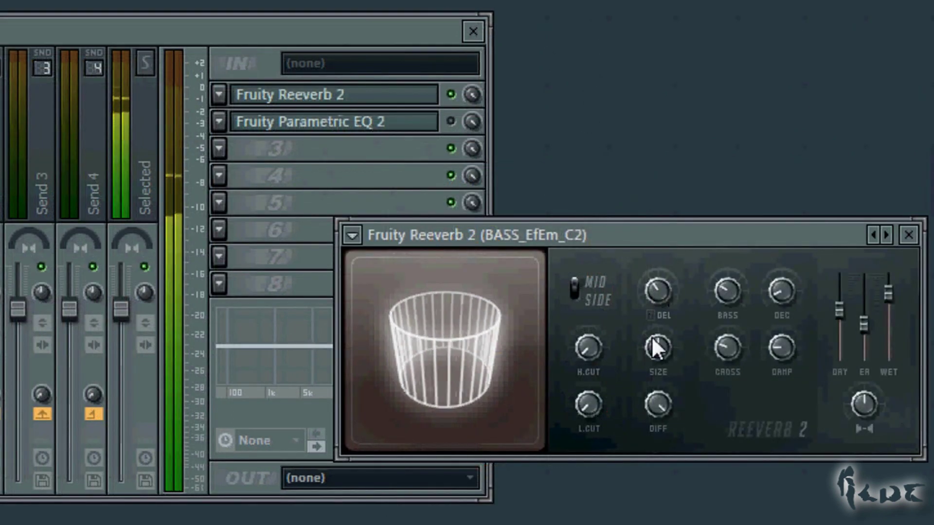
# Turn down the reverb predelay, reload Fruity Reeverb 2 in the slot, and lower its dry level
pyautogui.moveTo(659, 284); pyautogui.dragTo(673, 395)
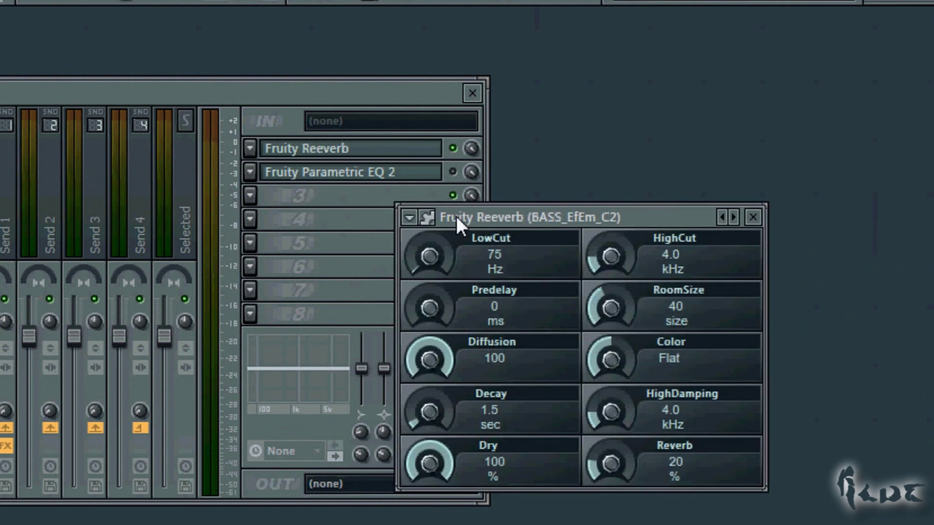
pyautogui.click(249, 149)
pyautogui.moveTo(282, 171)
pyautogui.click(681, 58)
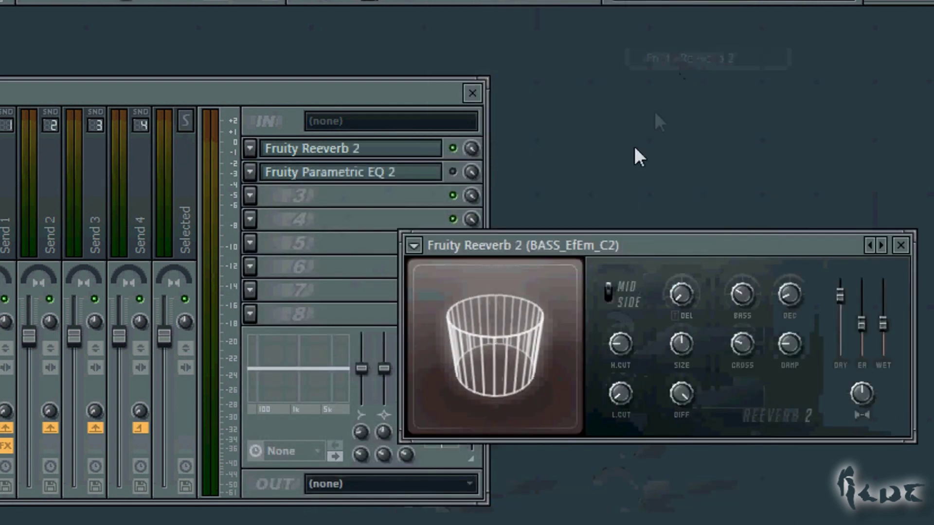
pyautogui.moveTo(657, 244); pyautogui.dragTo(618, 254)
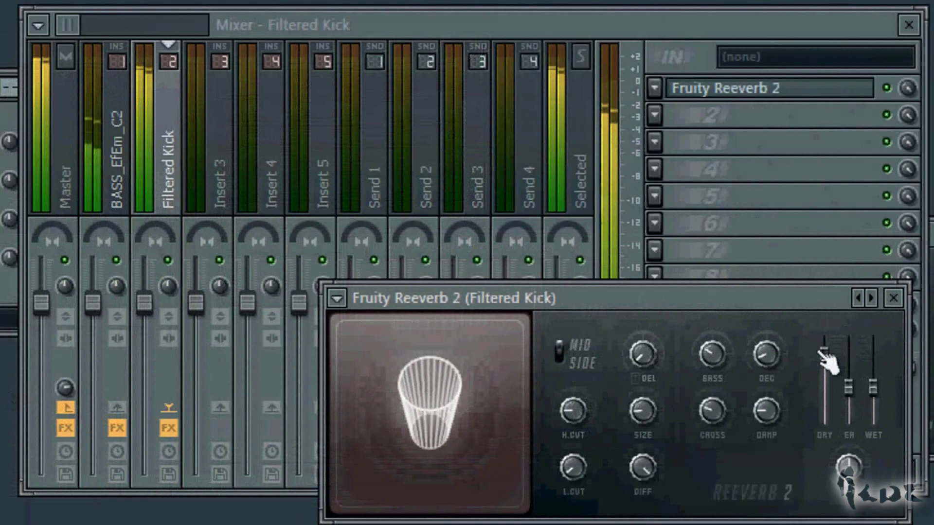
pyautogui.moveTo(824, 351); pyautogui.dragTo(892, 308)
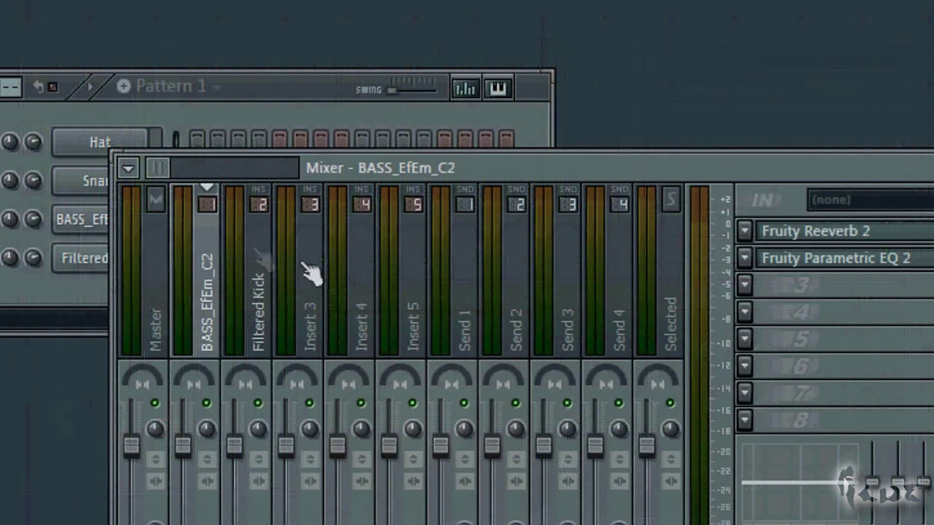
# Replace the reverb in slot 1 with Edison
pyautogui.click(744, 230)
pyautogui.moveTo(588, 220)
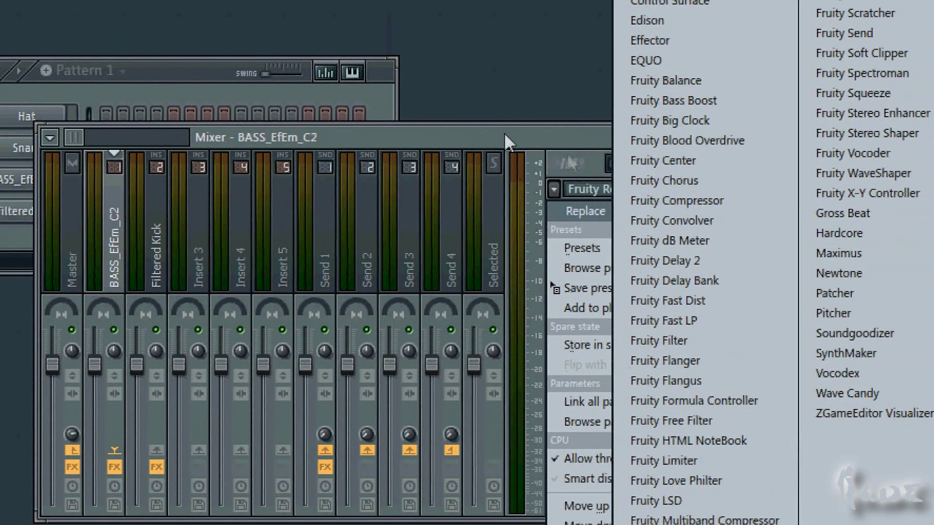
pyautogui.click(682, 21)
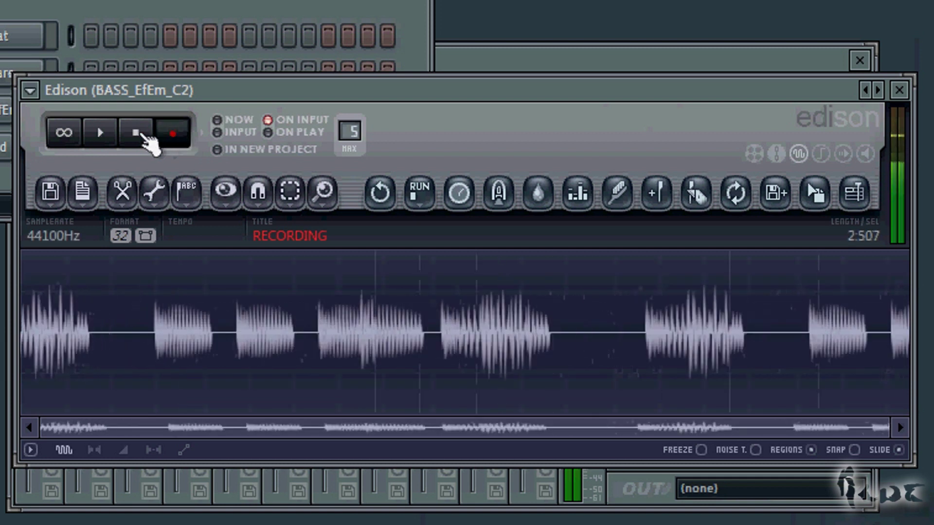
# Stop the bass recording in Edison, play it back, and select a short stretch
pyautogui.click(171, 134)
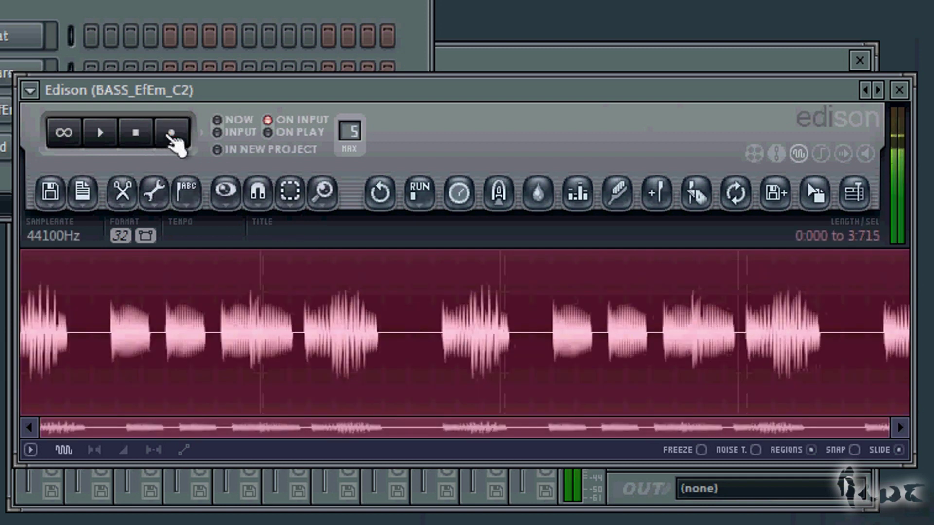
pyautogui.click(99, 134)
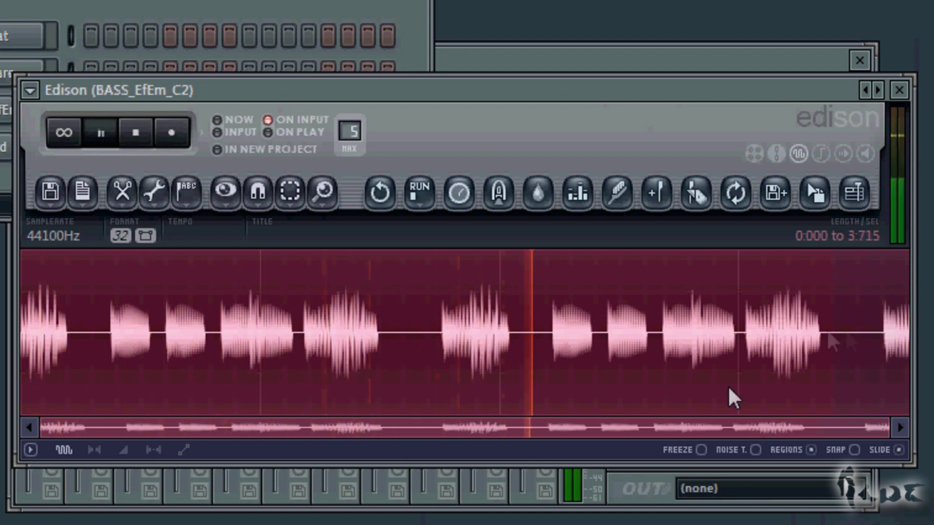
pyautogui.moveTo(733, 396); pyautogui.dragTo(65, 326)
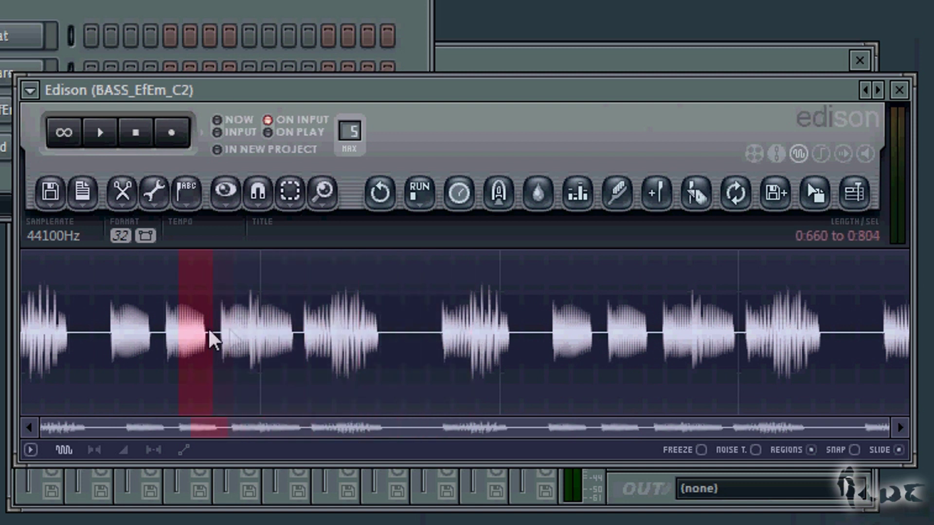
# Delete everything in the Edison recording after 3.436 s
pyautogui.click(177, 331)
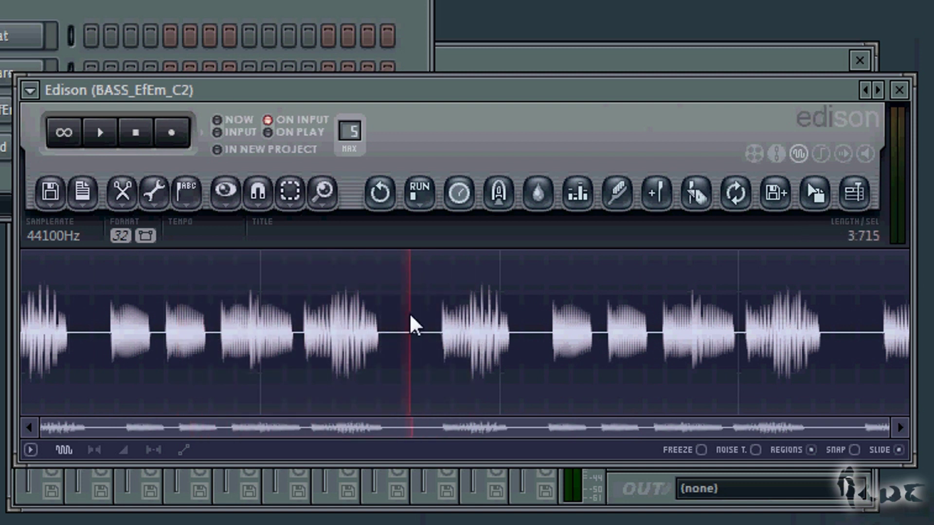
pyautogui.moveTo(848, 318); pyautogui.dragTo(905, 321)
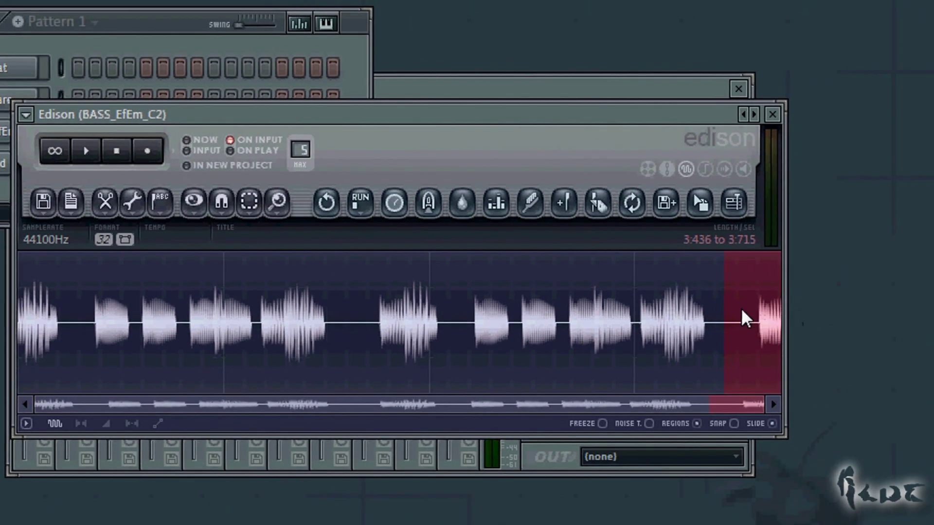
pyautogui.rightClick(744, 318)
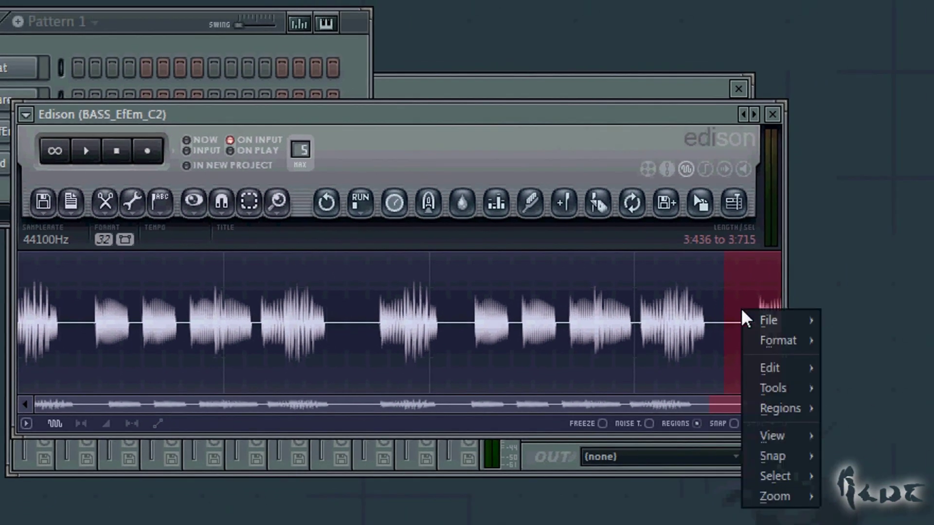
pyautogui.moveTo(765, 366)
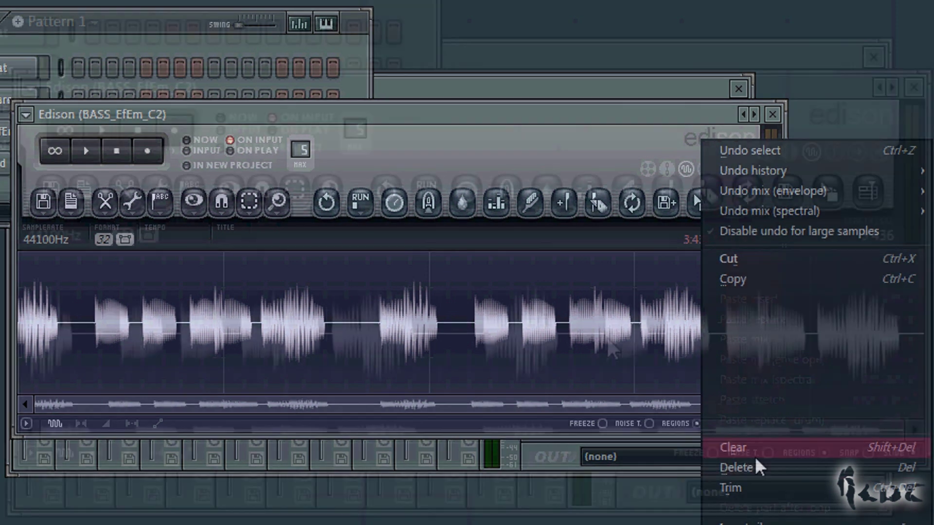
pyautogui.click(735, 467)
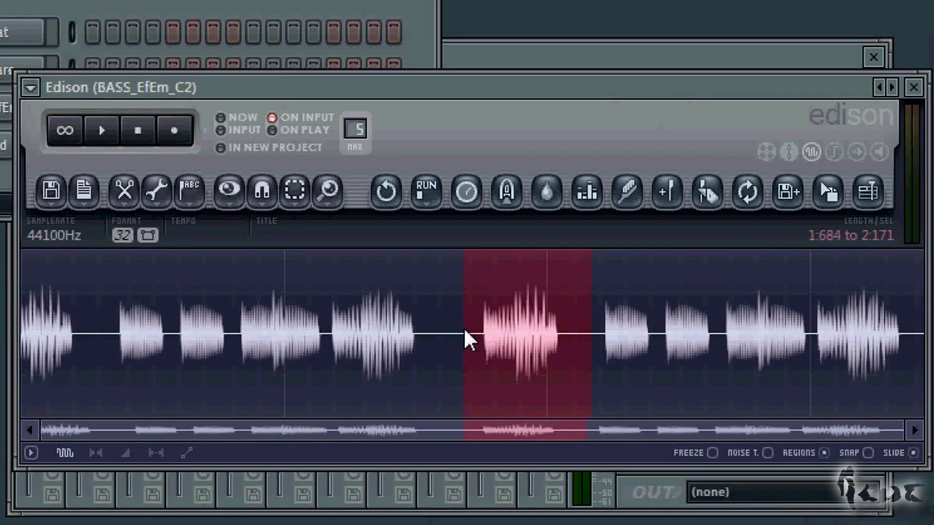
# Cut a middle region of the waveform as a trial, then undo the cut
pyautogui.rightClick(504, 322)
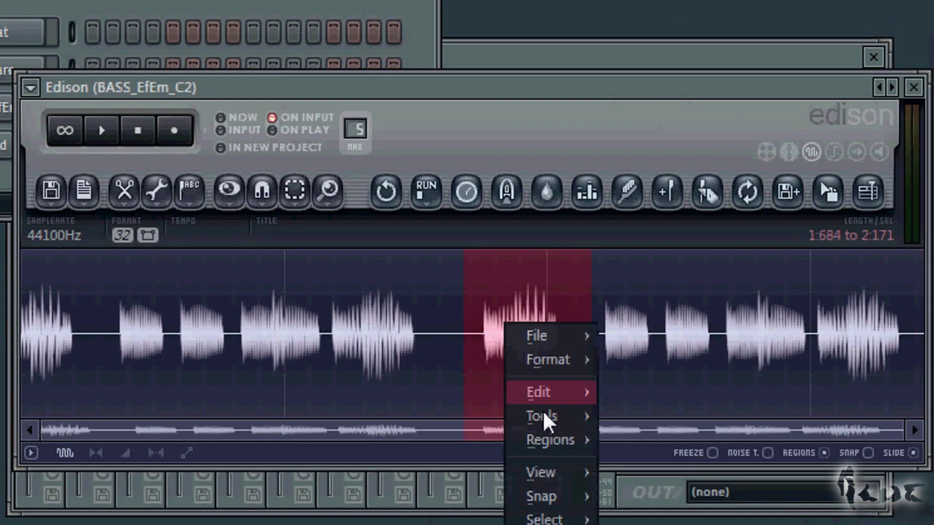
pyautogui.moveTo(545, 384)
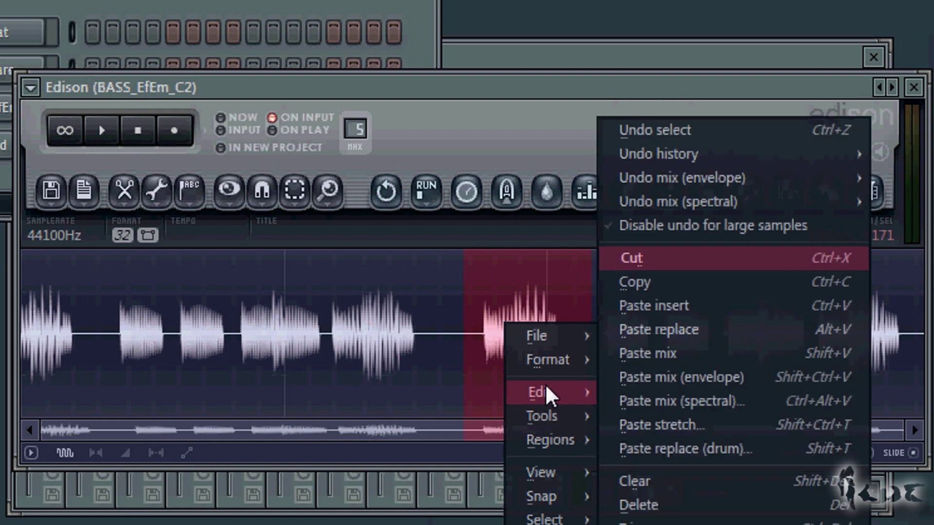
pyautogui.click(640, 256)
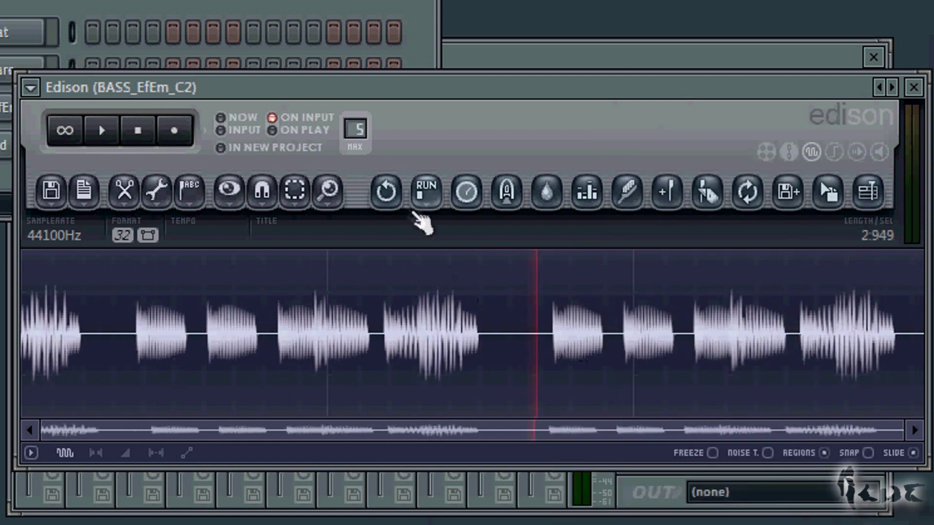
pyautogui.click(387, 192)
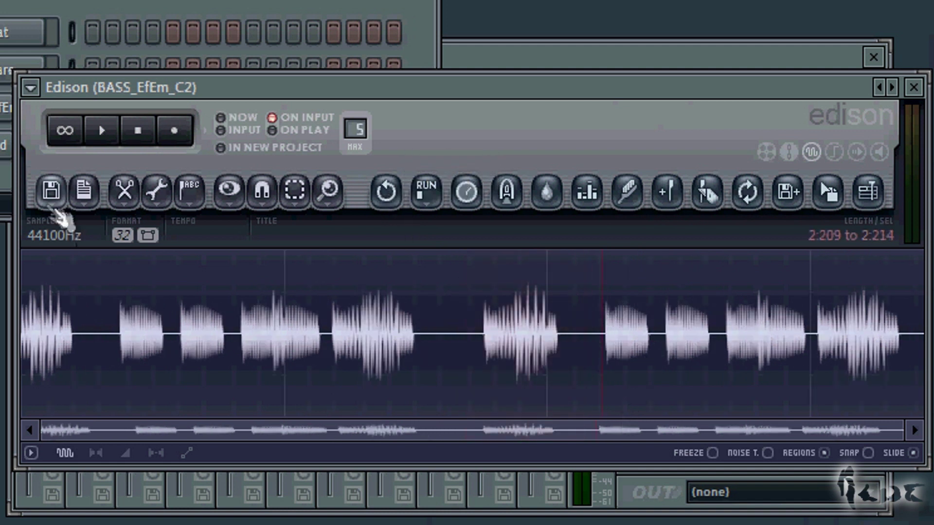
# Choose Save sample as from Edison's disk menu and enter the file name sample
pyautogui.click(52, 192)
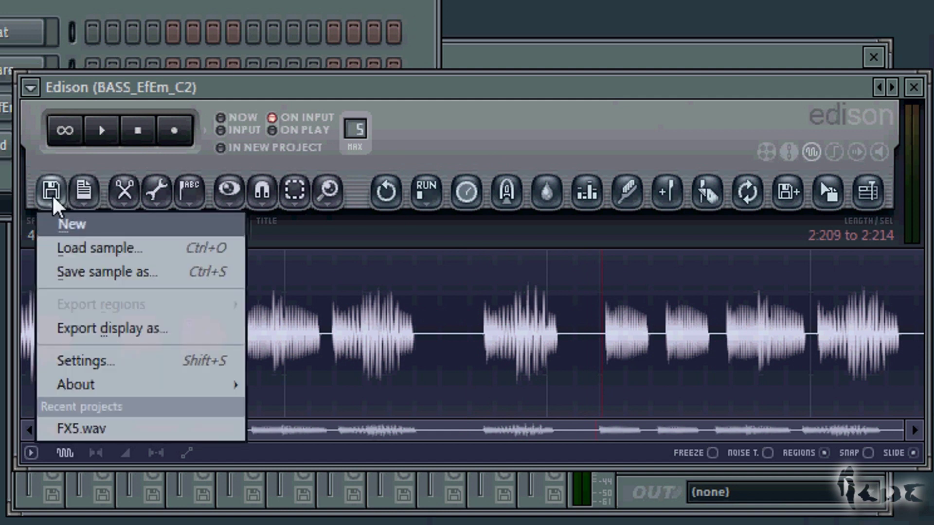
pyautogui.click(81, 269)
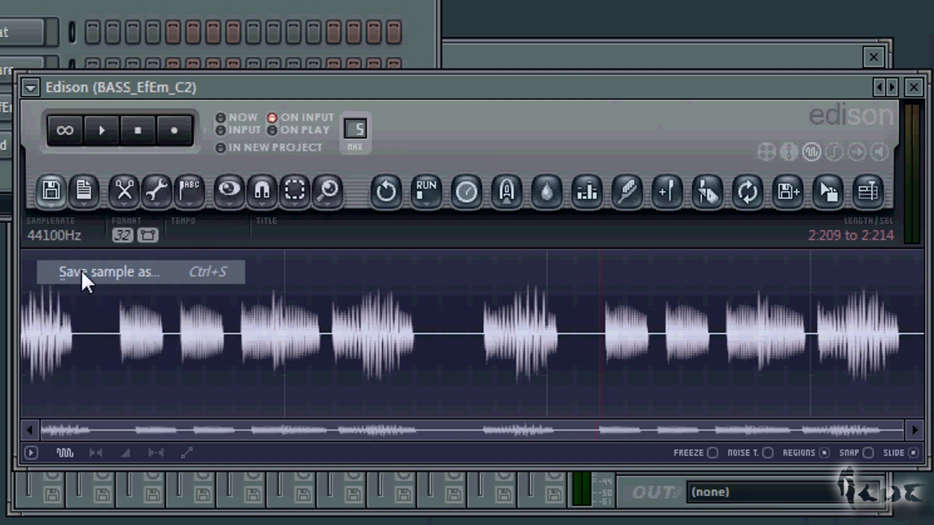
pyautogui.write('sample.wav')
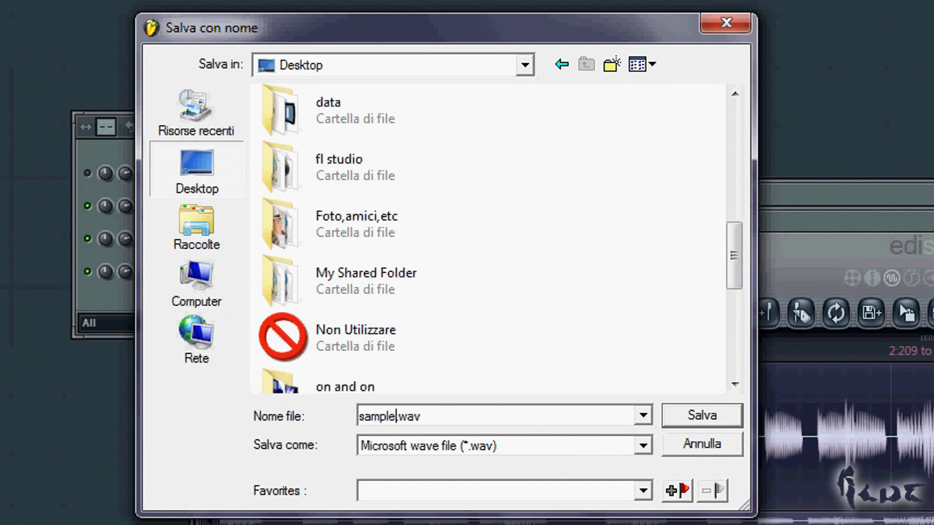
# Save the recording as sample.wav, zoom into the waveform, and open the time stretcher / pitch shifter
pyautogui.click(704, 415)
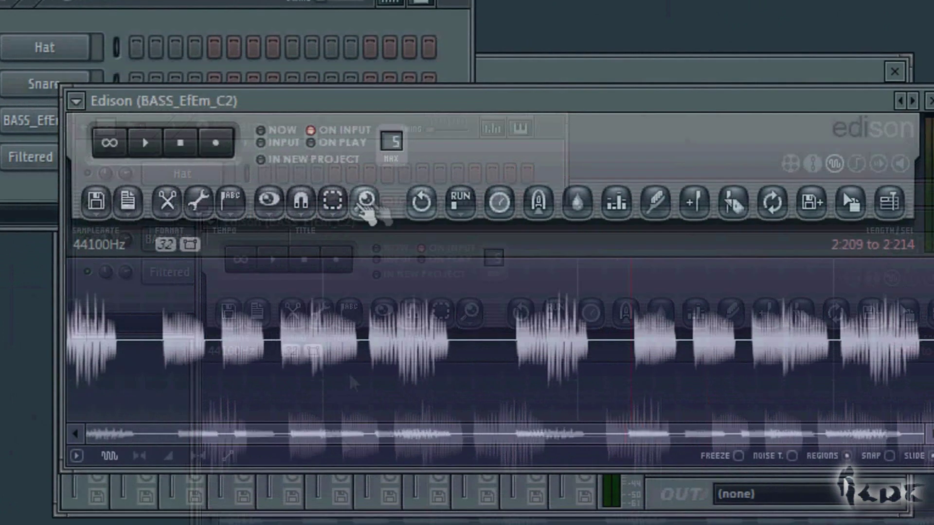
pyautogui.click(463, 308)
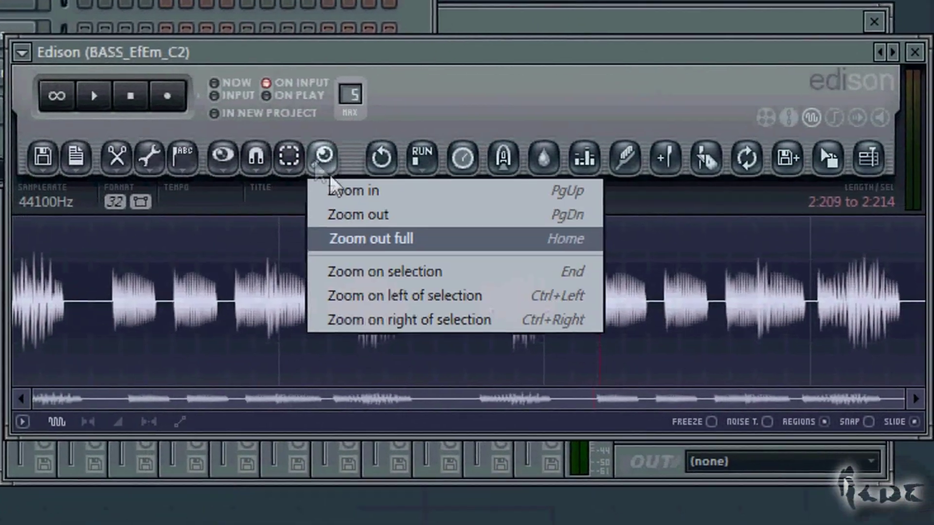
pyautogui.click(351, 192)
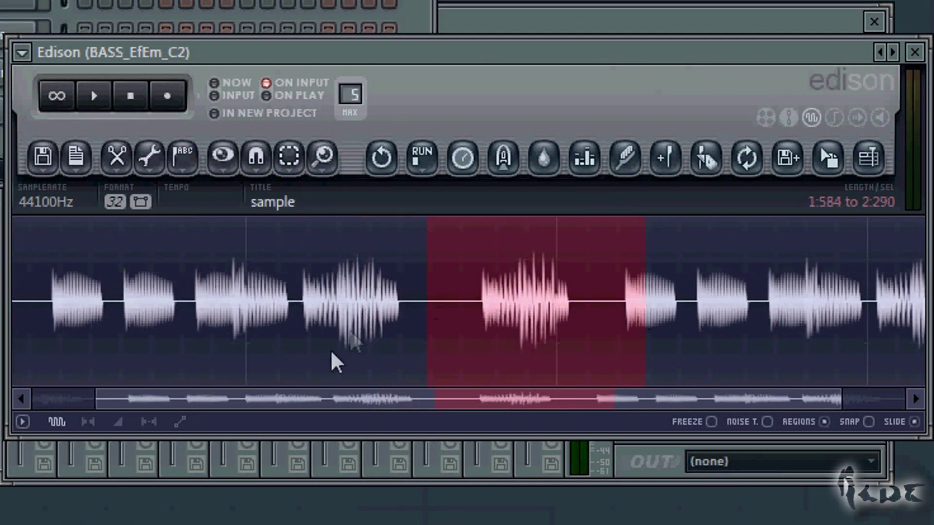
pyautogui.moveTo(841, 399); pyautogui.dragTo(343, 365)
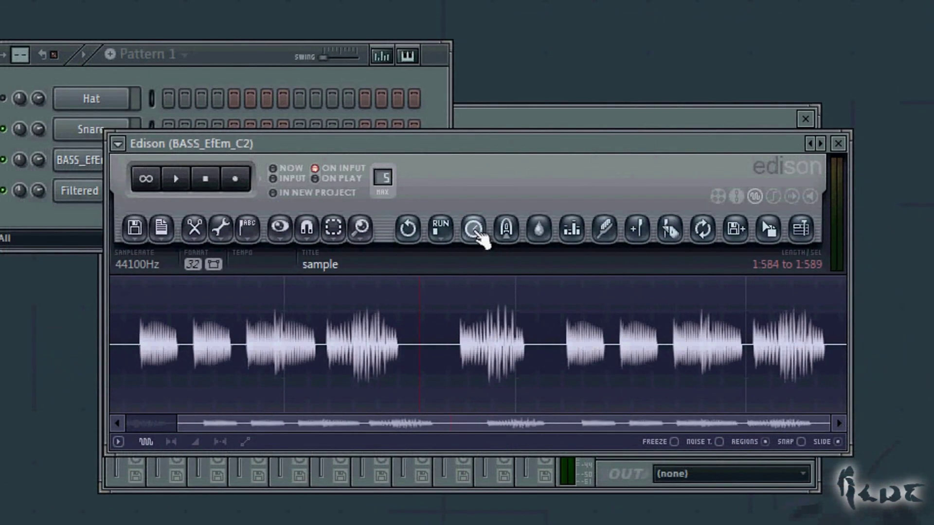
pyautogui.click(477, 233)
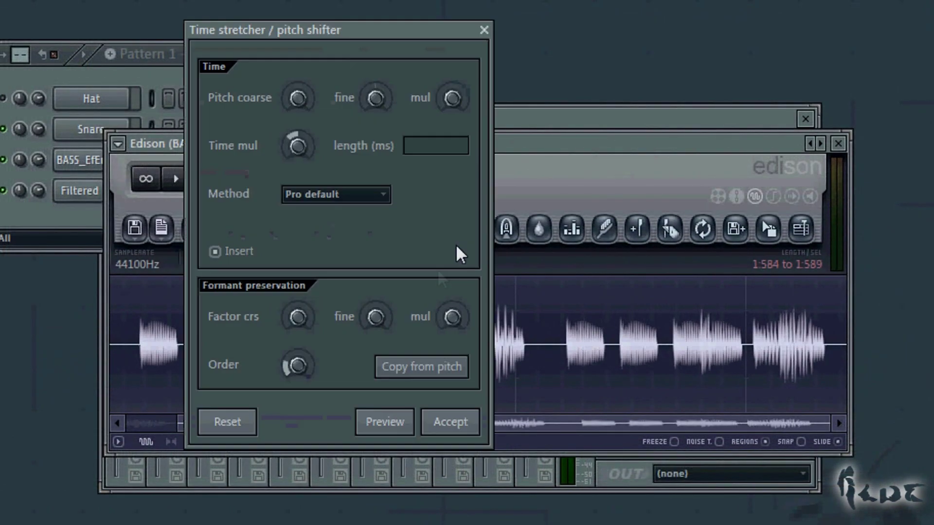
# Replace Edison with Fruity Convolver and draw its equalizer into a 200–500 Hz peak
pyautogui.click(484, 31)
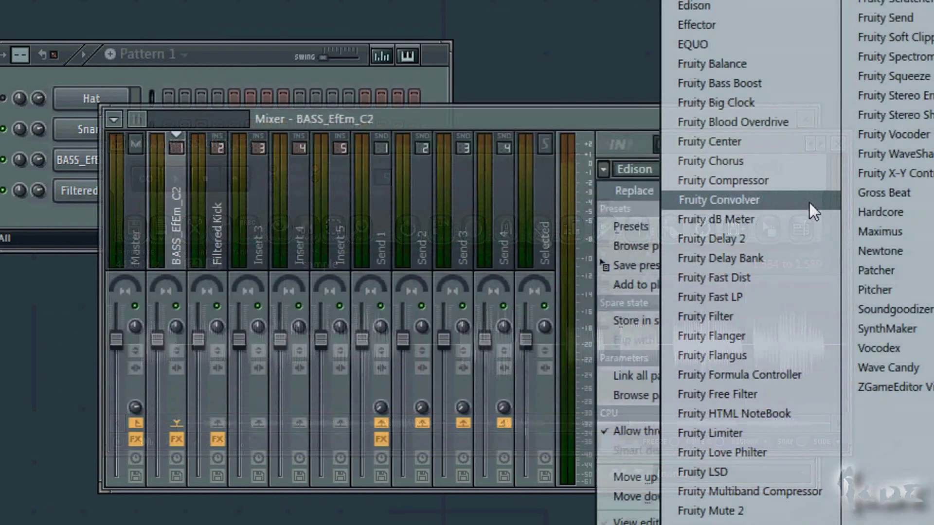
pyautogui.click(809, 203)
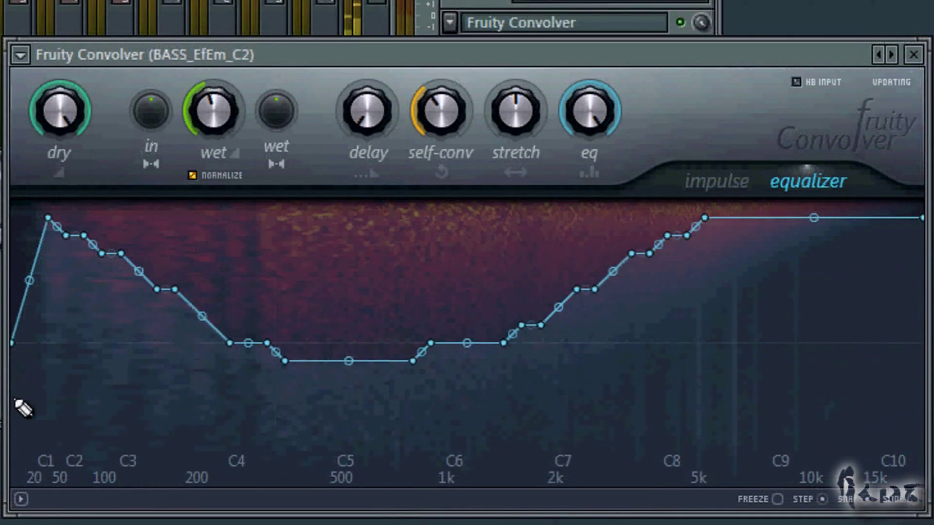
pyautogui.moveTo(21, 406)
pyautogui.mouseDown()
pyautogui.moveTo(68, 376)
pyautogui.moveTo(231, 244)
pyautogui.moveTo(332, 191)
pyautogui.moveTo(460, 267)
pyautogui.moveTo(595, 320)
pyautogui.moveTo(655, 360)
pyautogui.moveTo(866, 399)
pyautogui.moveTo(922, 397)
pyautogui.mouseUp()
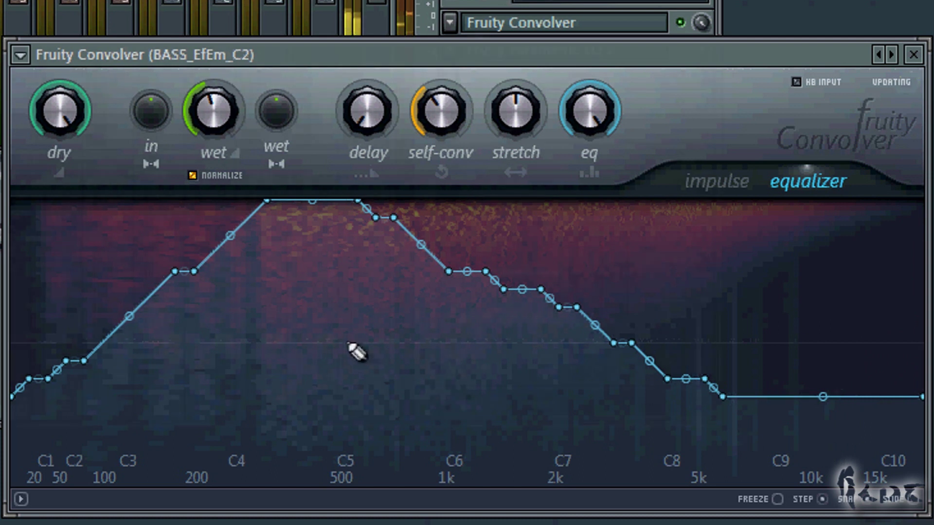
# Replace Fruity Convolver in the slot with Gross Beat
pyautogui.click(450, 22)
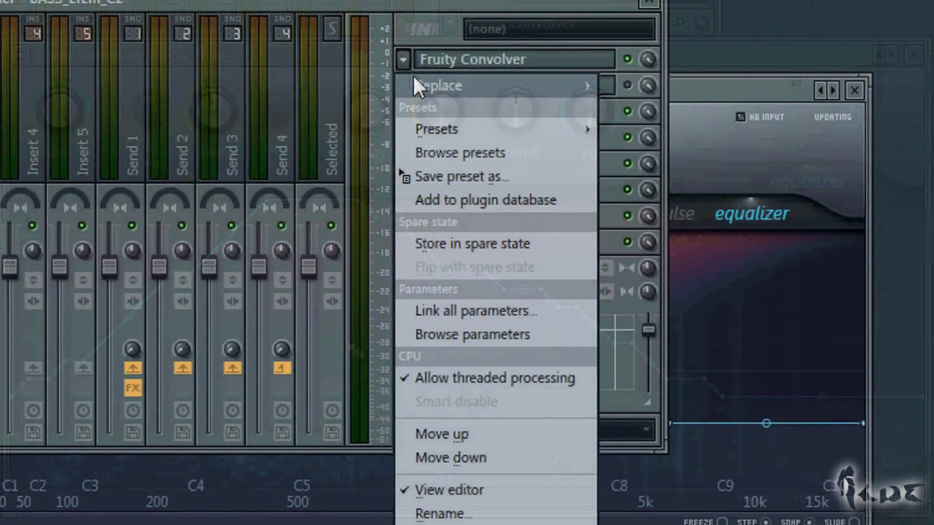
pyautogui.moveTo(471, 48)
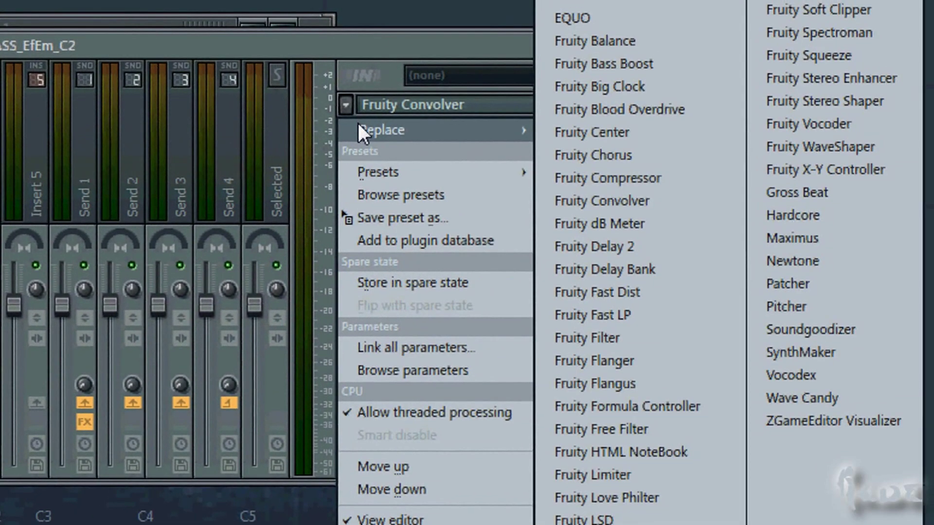
pyautogui.click(847, 192)
# Drag the end and middle points of Gross Beat's time envelope into a gentle downward slope
pyautogui.moveTo(910, 156); pyautogui.dragTo(902, 524)
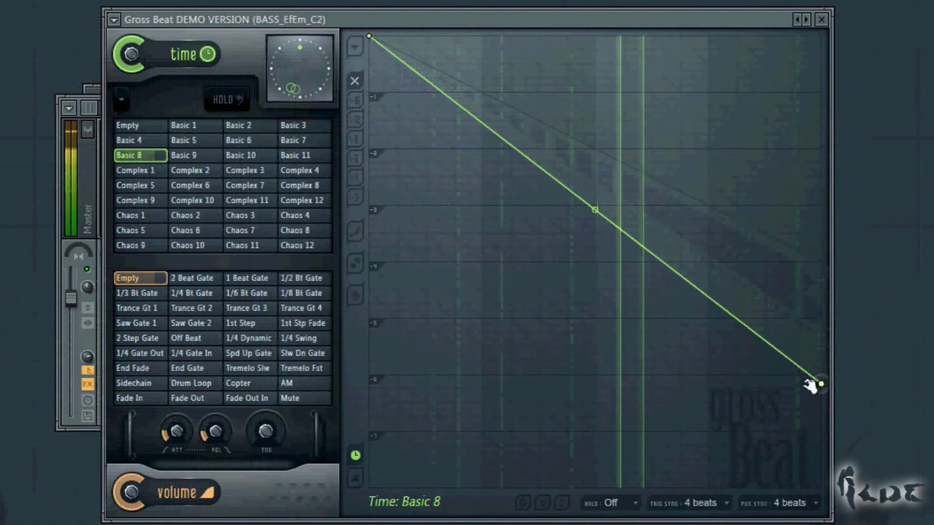
pyautogui.moveTo(822, 385); pyautogui.dragTo(827, 490)
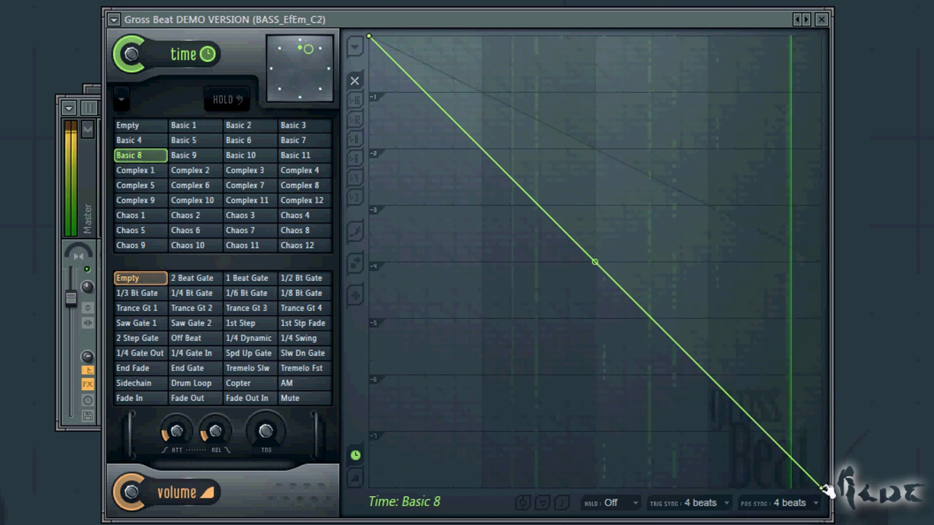
pyautogui.moveTo(826, 490); pyautogui.dragTo(809, 55)
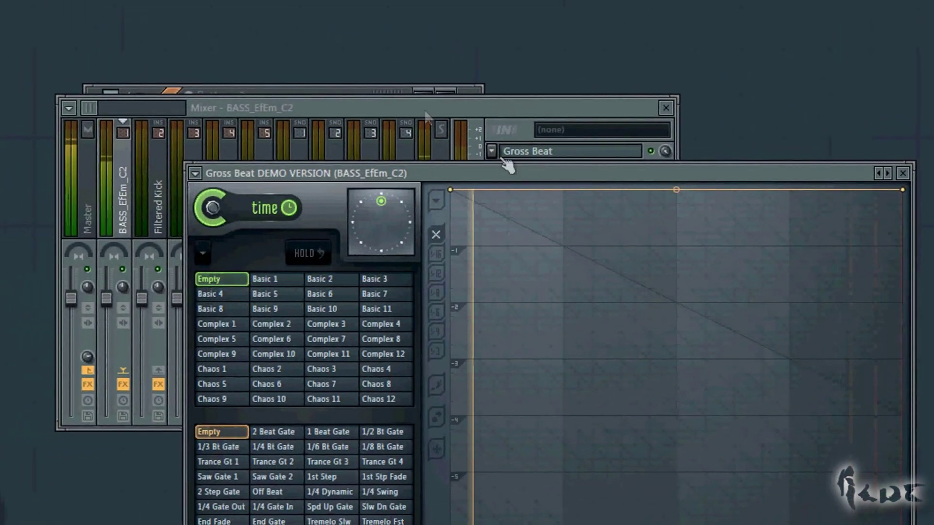
pyautogui.moveTo(478, 176); pyautogui.dragTo(397, 23)
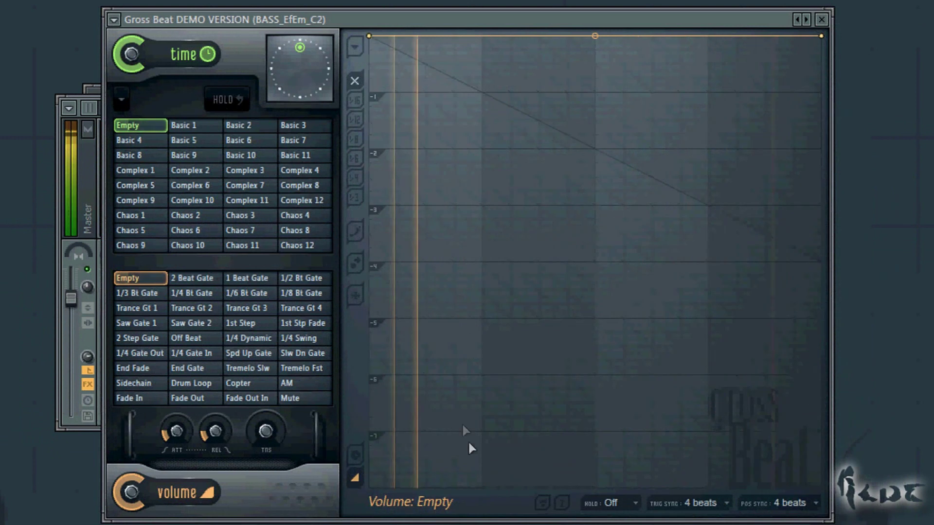
pyautogui.click(355, 456)
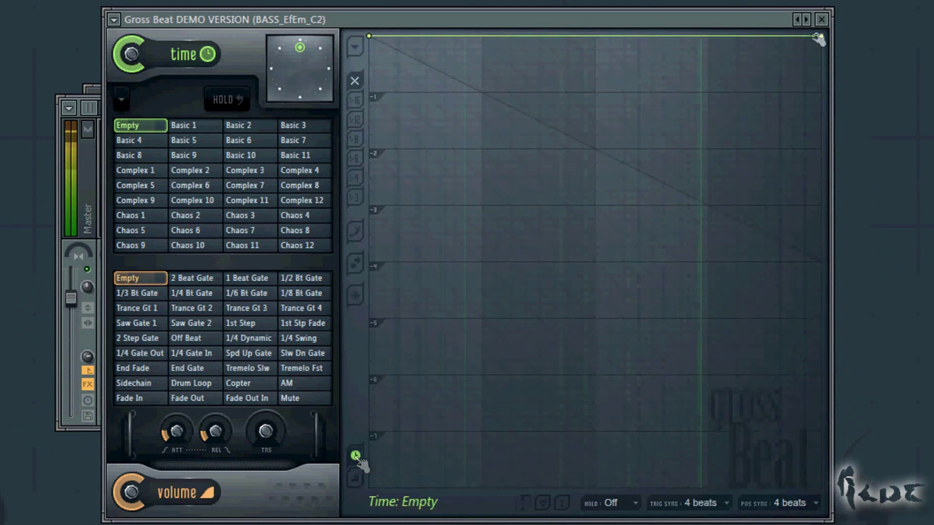
pyautogui.moveTo(817, 41); pyautogui.dragTo(673, 219)
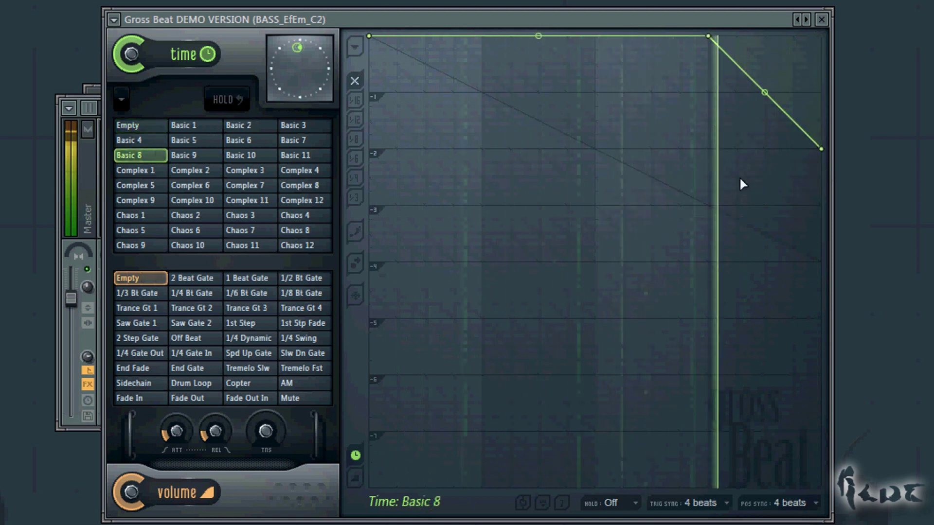
pyautogui.moveTo(709, 36); pyautogui.dragTo(626, 101)
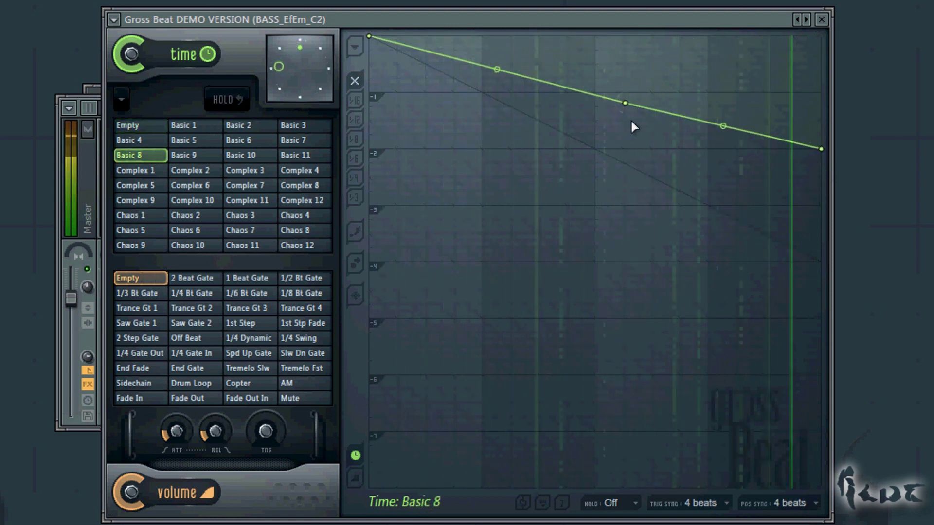
pyautogui.moveTo(626, 101); pyautogui.dragTo(631, 98)
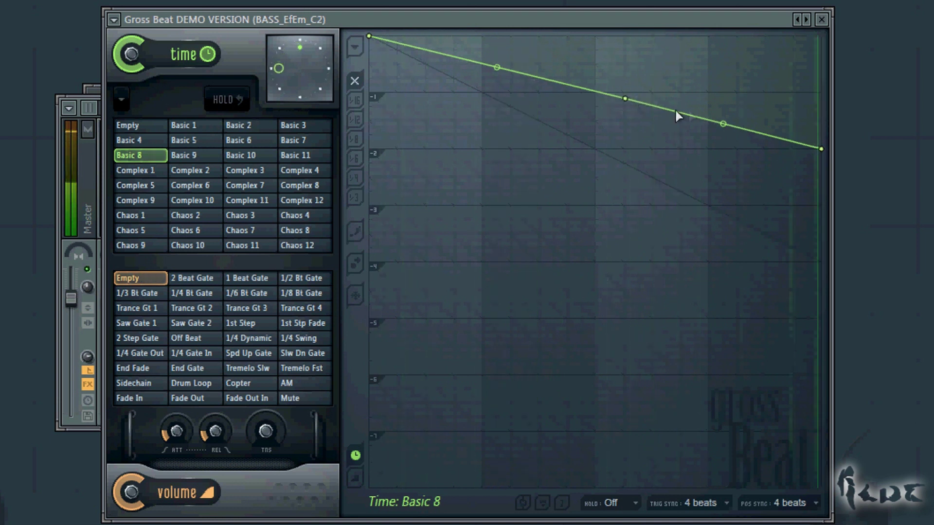
# Delete the middle time-envelope point and drag both end points up and down
pyautogui.rightClick(626, 99)
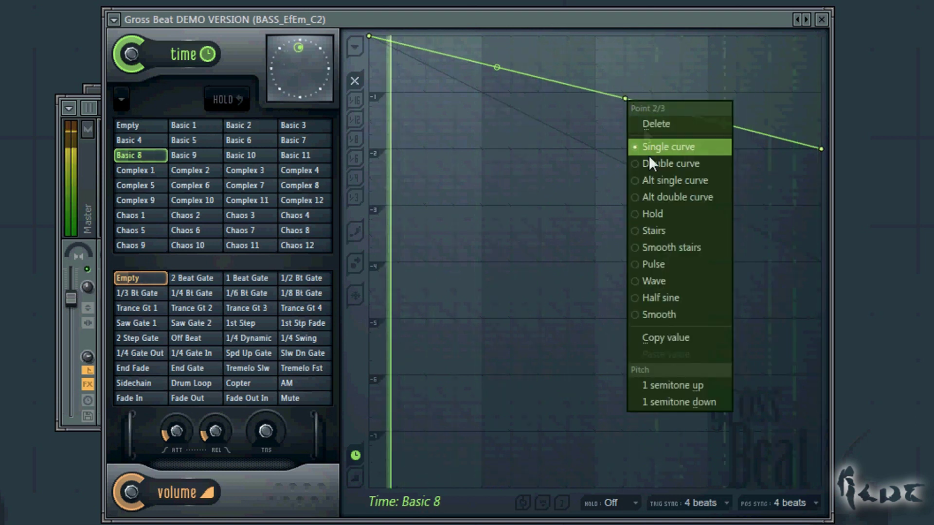
pyautogui.click(673, 126)
pyautogui.moveTo(821, 148); pyautogui.dragTo(822, 62)
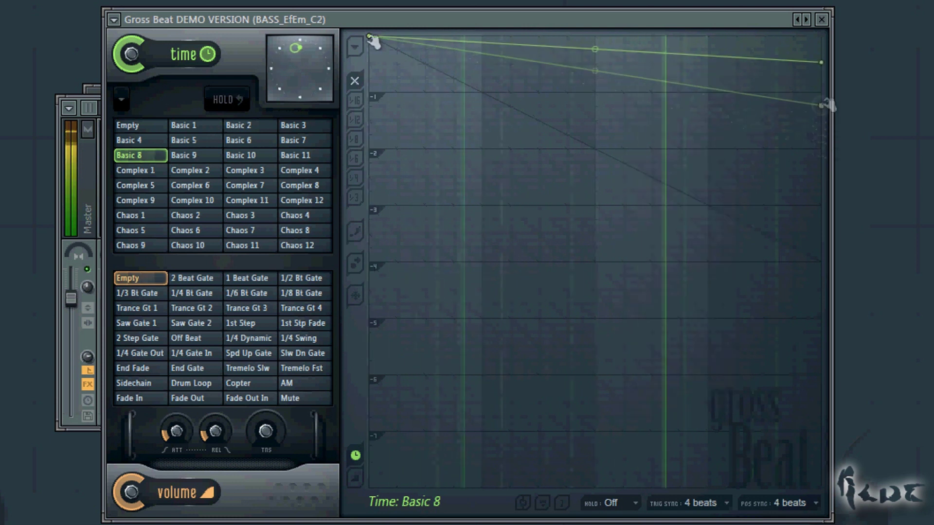
pyautogui.moveTo(373, 37); pyautogui.dragTo(369, 225)
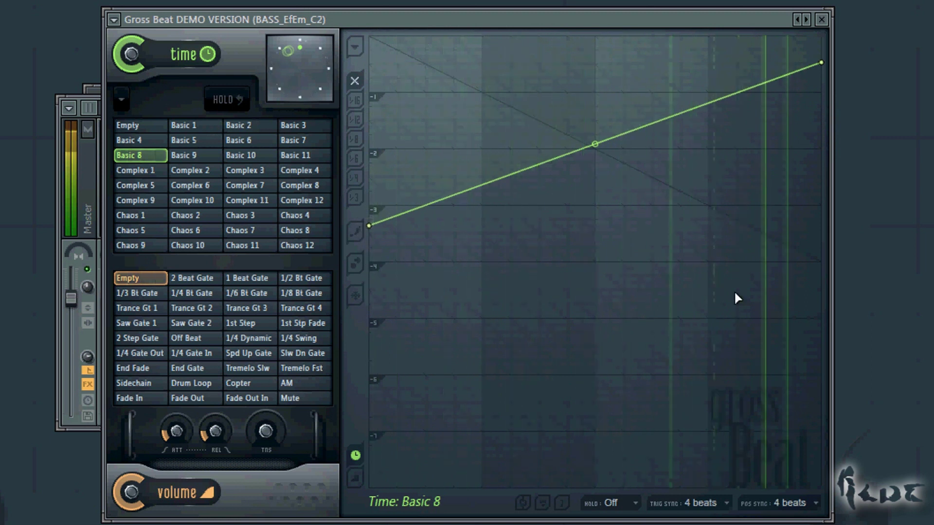
pyautogui.moveTo(368, 225); pyautogui.dragTo(368, 36)
pyautogui.moveTo(821, 62); pyautogui.dragTo(821, 80)
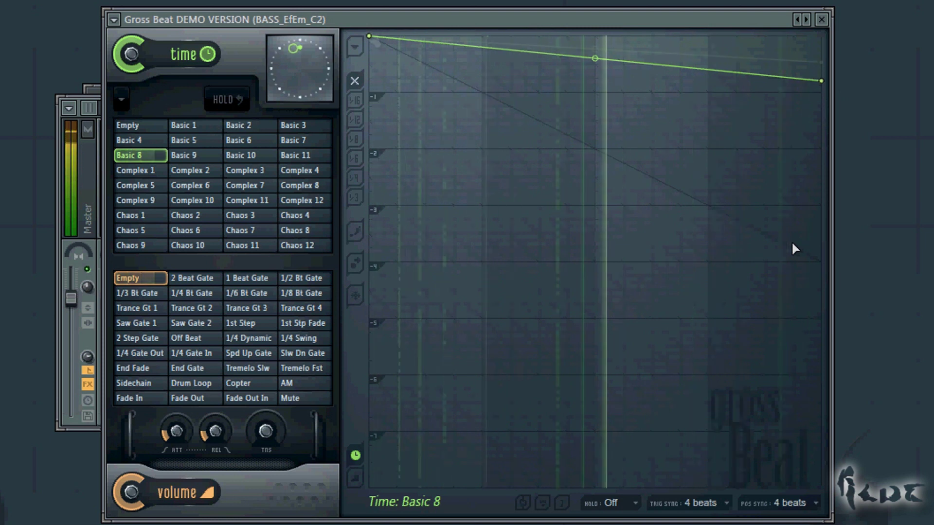
# Lower the left envelope point, apply the Complex 12 time pattern, and merge two Newtone notes
pyautogui.moveTo(369, 36); pyautogui.dragTo(363, 228)
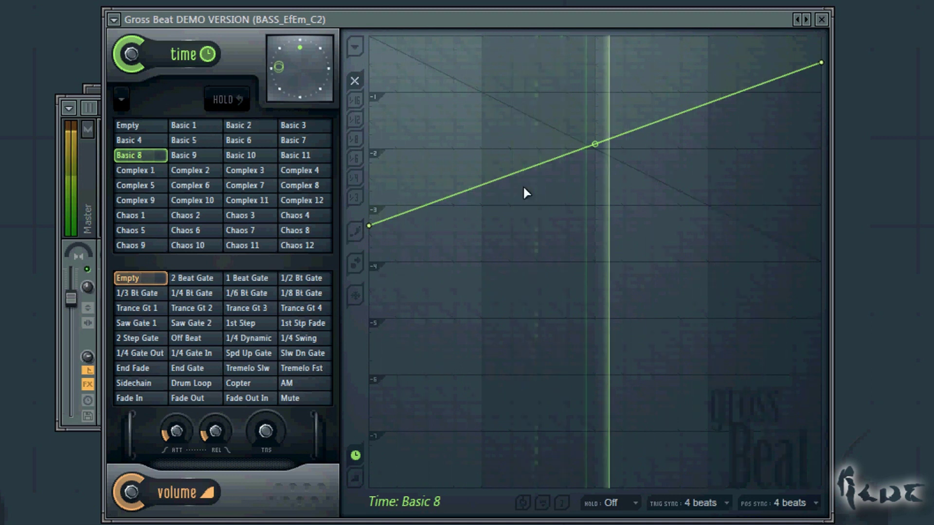
pyautogui.click(308, 202)
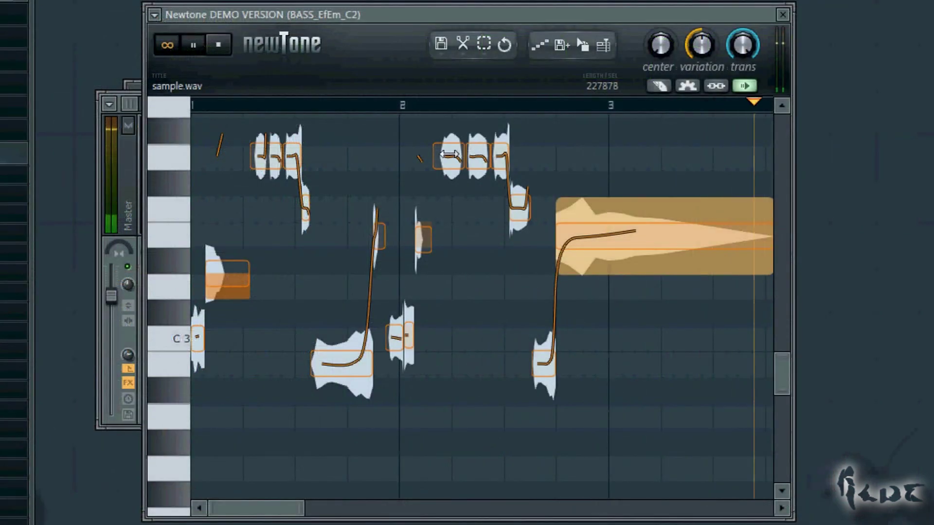
pyautogui.doubleClick(448, 154)
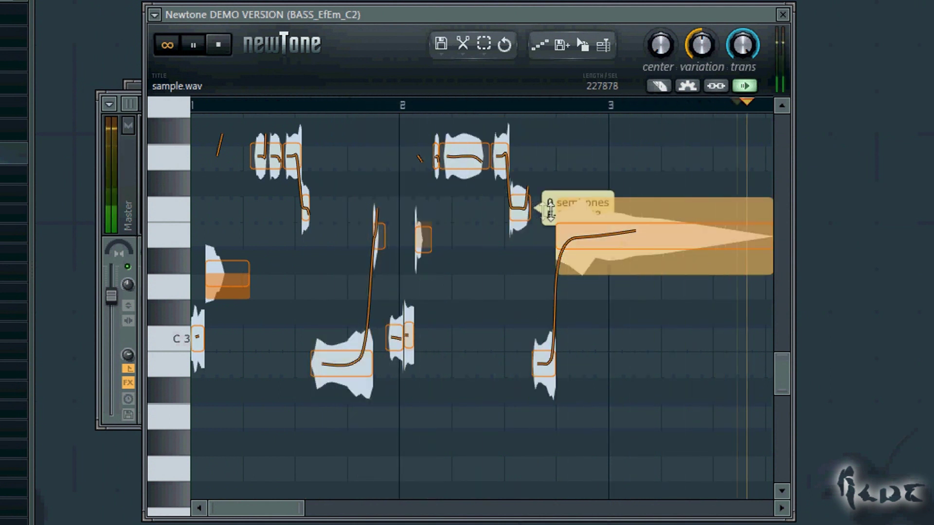
# Adjust two Newtone note edges, then replace Gross Beat with an empty Newtone scrolled to bar 1
pyautogui.moveTo(528, 201); pyautogui.dragTo(528, 214)
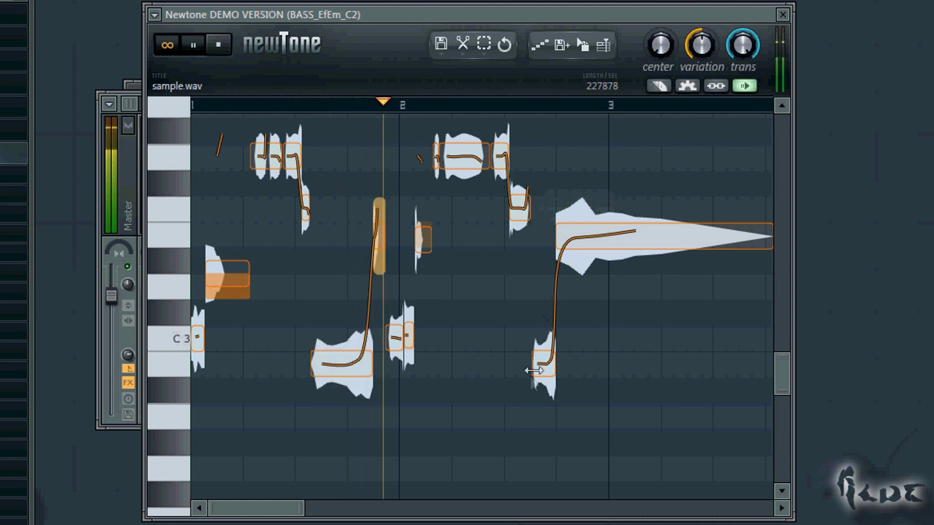
pyautogui.moveTo(529, 371); pyautogui.dragTo(500, 364)
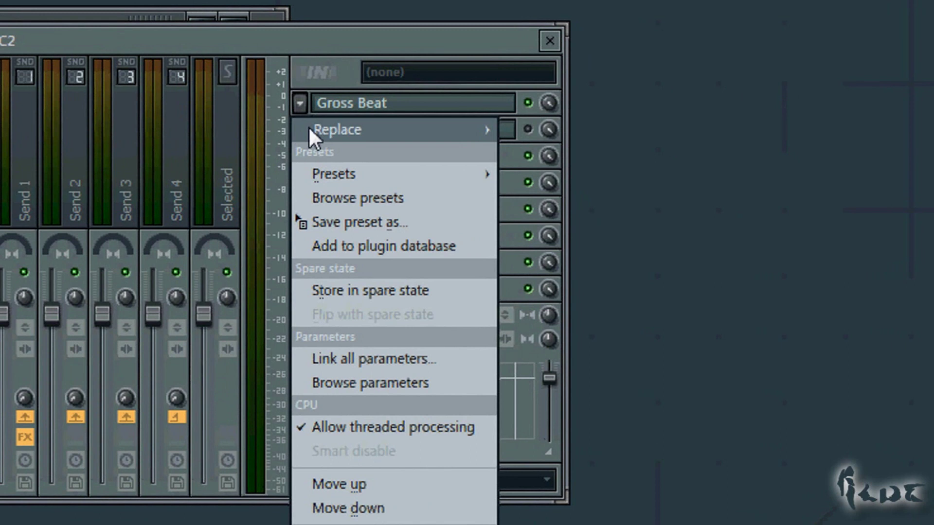
pyautogui.moveTo(308, 127)
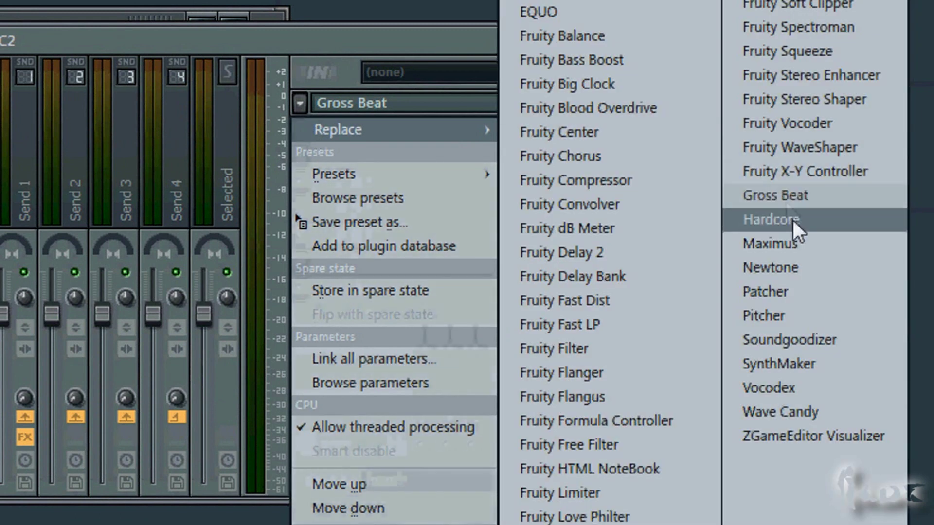
pyautogui.click(800, 270)
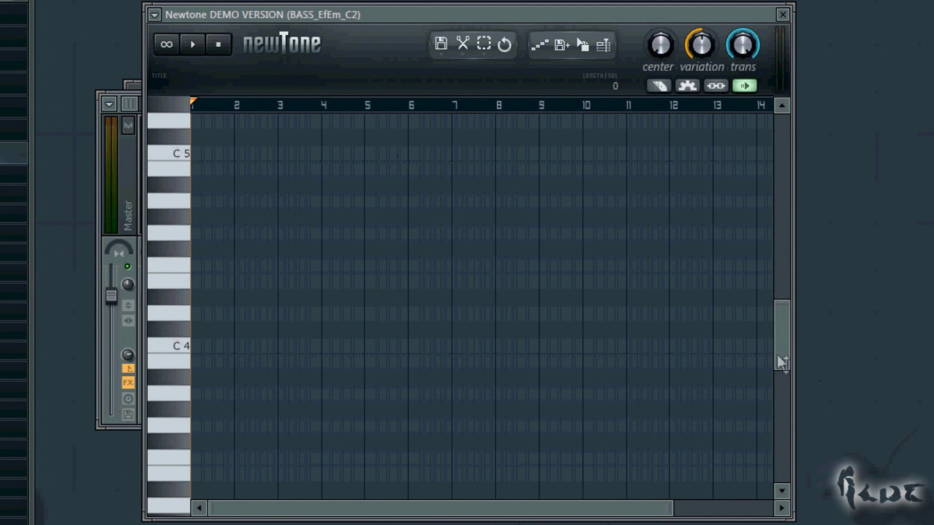
pyautogui.moveTo(771, 344); pyautogui.dragTo(779, 407)
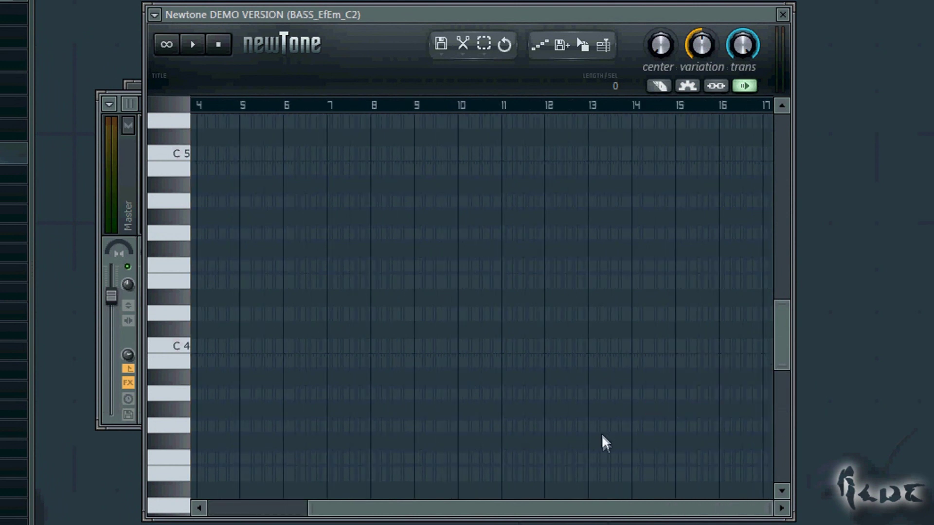
pyautogui.moveTo(605, 504); pyautogui.dragTo(466, 497)
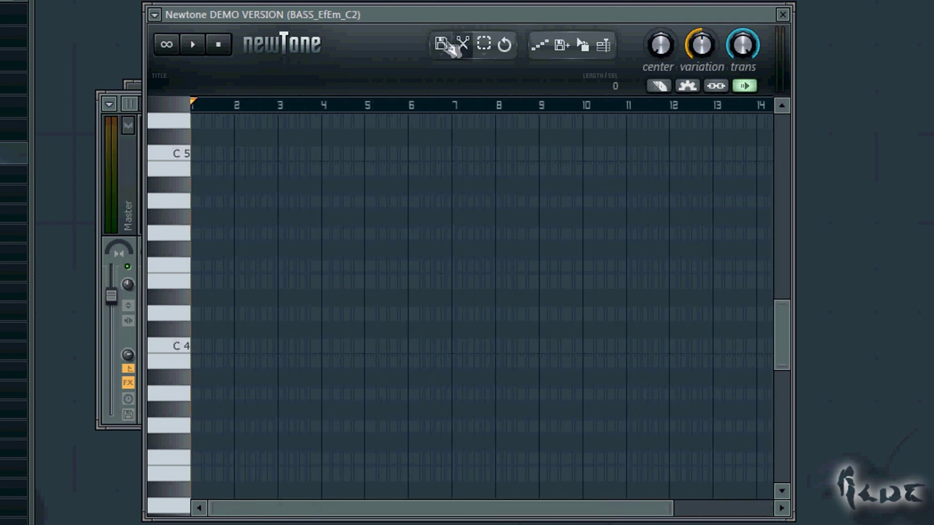
# Load sample.wav into Newtone, stretch the upper note far to the right, and play it back
pyautogui.click(441, 44)
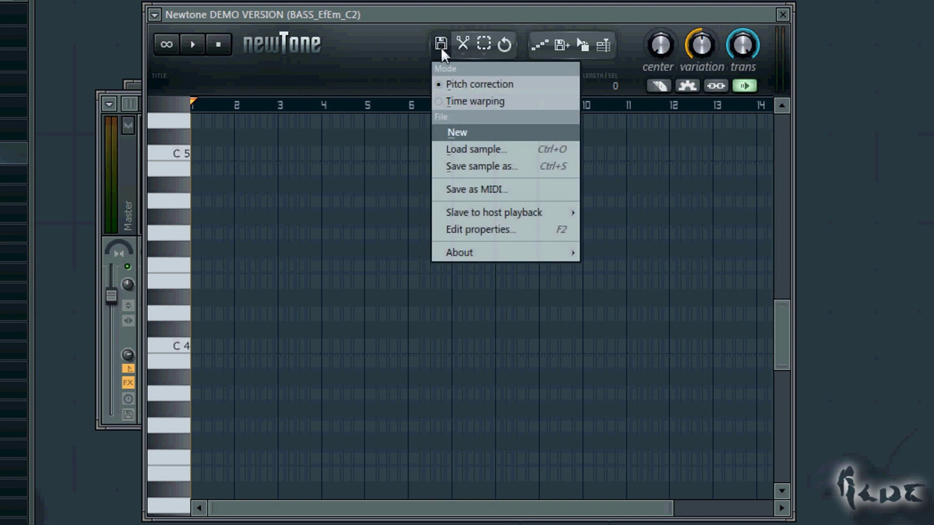
pyautogui.click(464, 150)
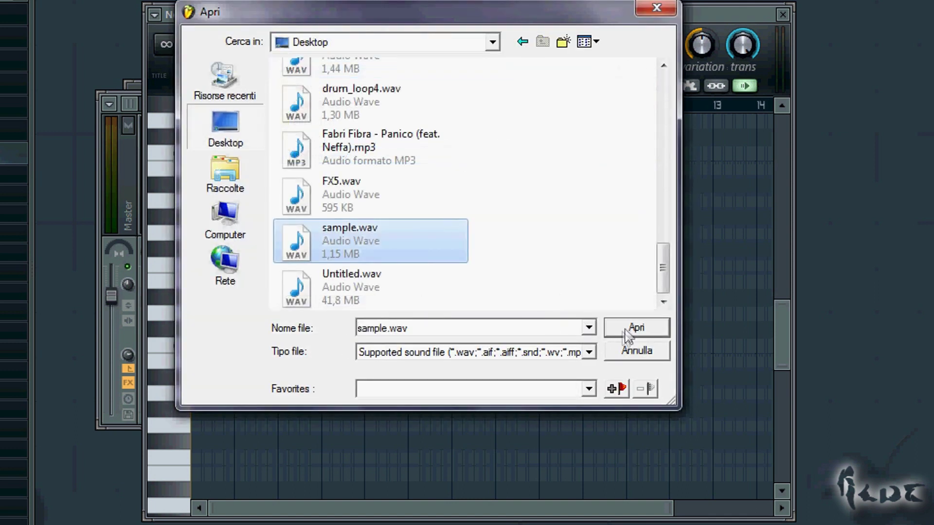
pyautogui.click(628, 328)
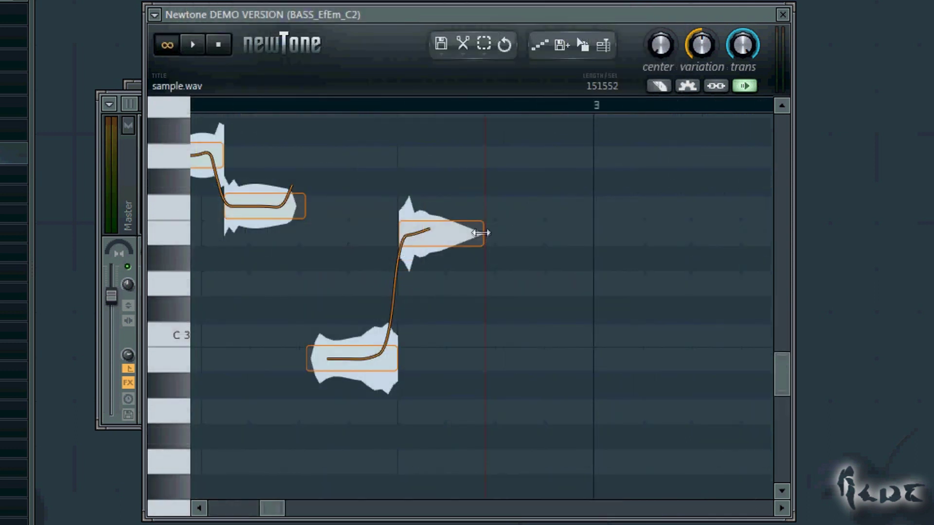
pyautogui.moveTo(486, 233); pyautogui.dragTo(802, 234)
pyautogui.click(194, 46)
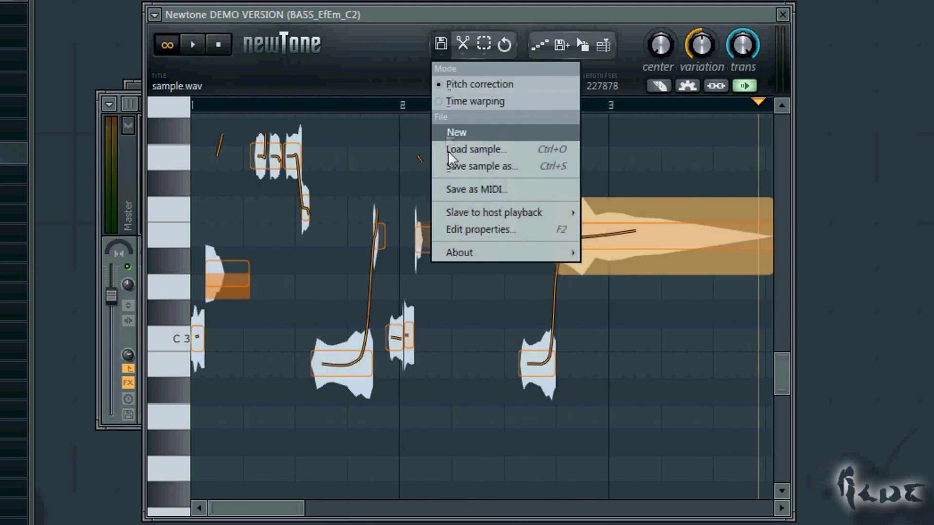
# Try saving the edited sample as sample1.wav, dismiss the demo warning, and close Newtone
pyautogui.click(462, 167)
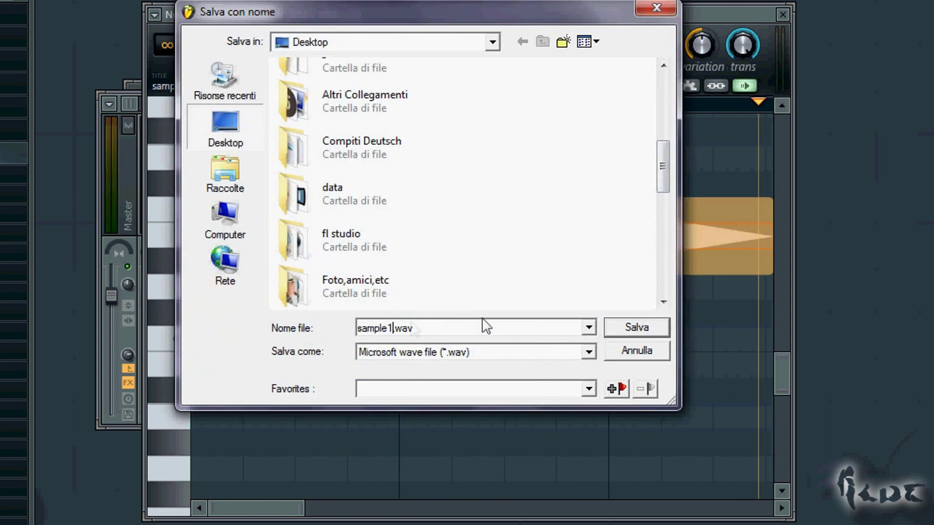
pyautogui.click(641, 327)
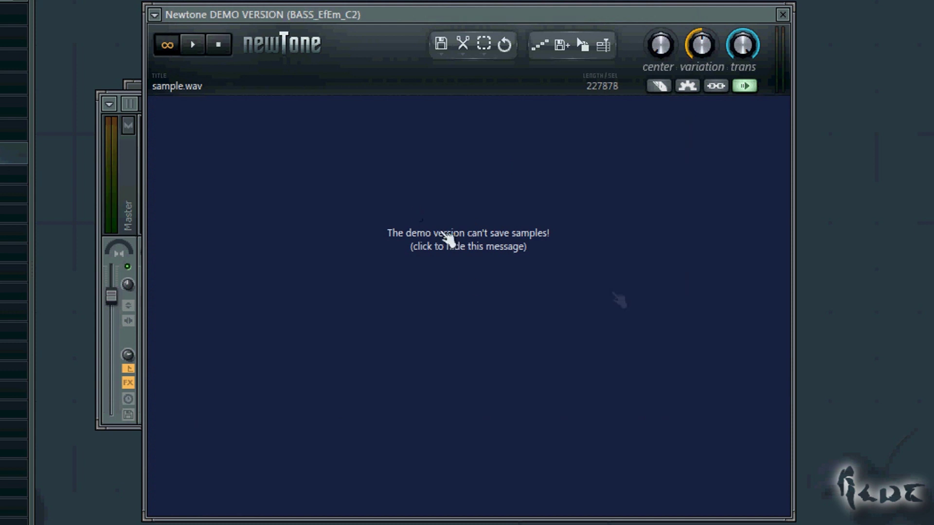
pyautogui.click(462, 273)
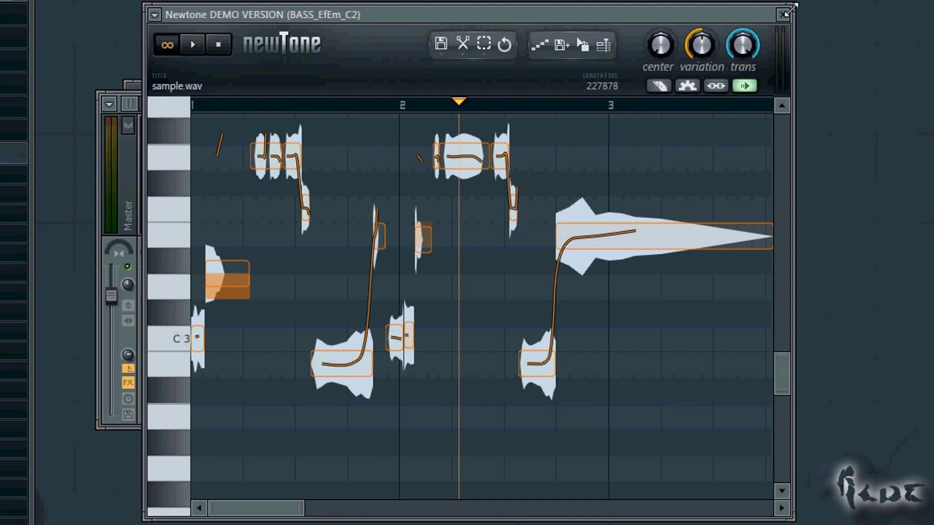
pyautogui.click(783, 14)
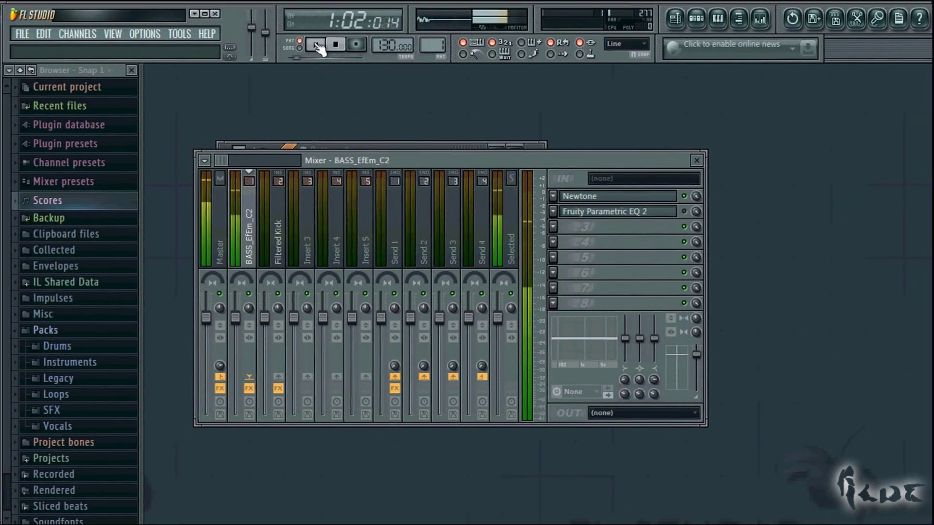
# Load Fruity Limiter into slot 2 and Fruity Compressor into slot 3, then arrange their windows
pyautogui.click(535, 185)
pyautogui.click(742, 422)
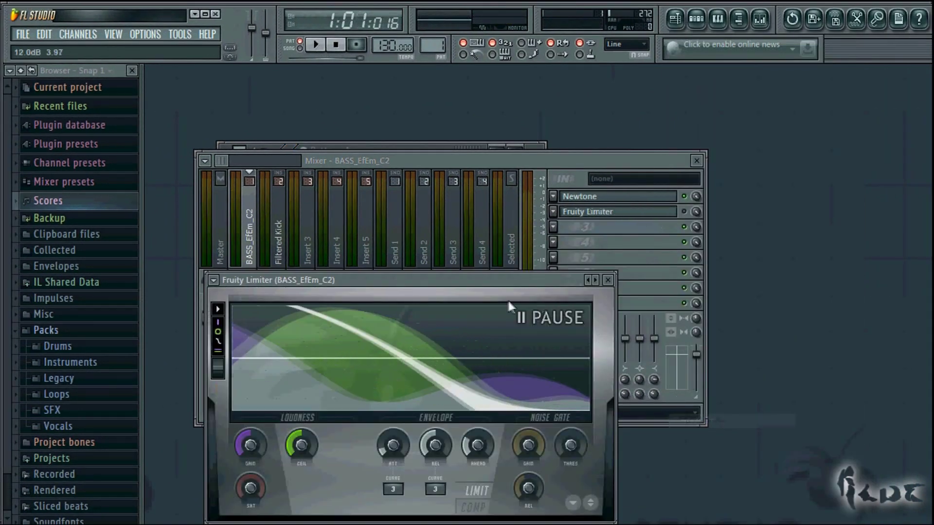
pyautogui.click(553, 226)
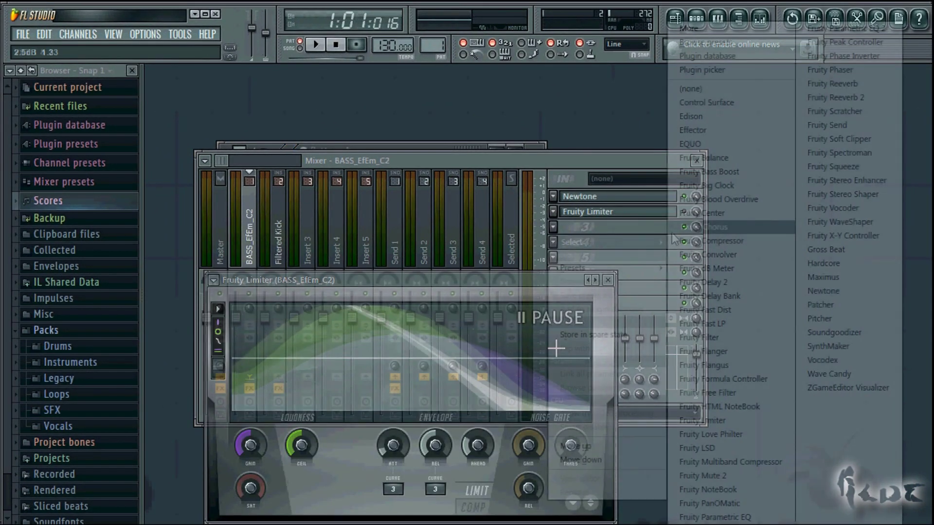
pyautogui.click(681, 242)
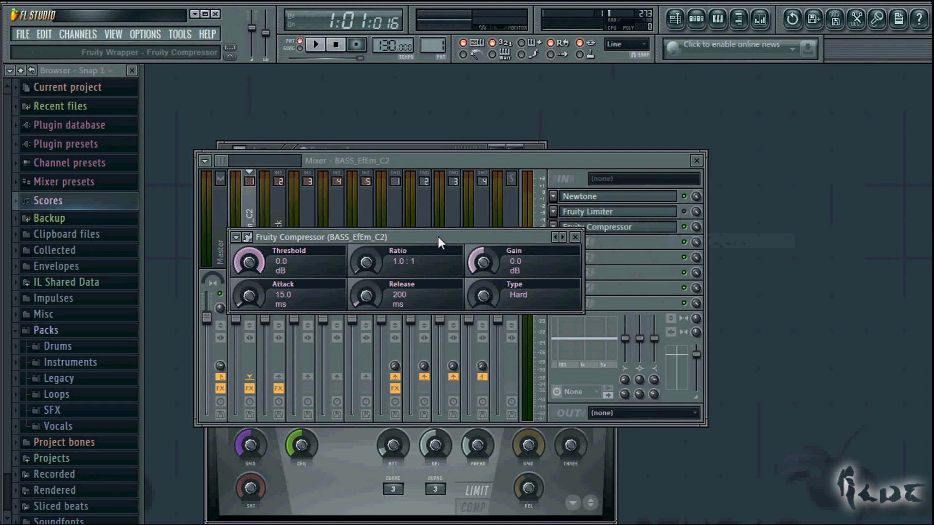
pyautogui.moveTo(437, 235); pyautogui.dragTo(478, 191)
pyautogui.click(370, 488)
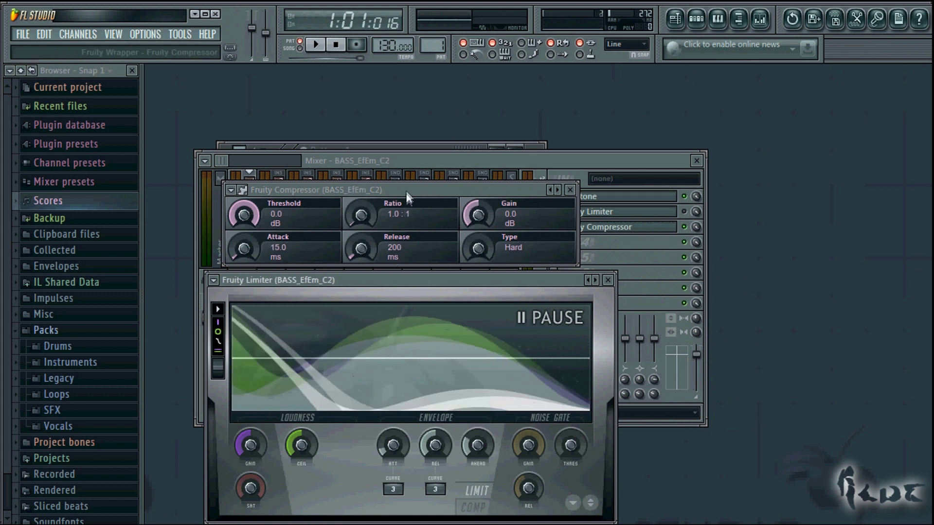